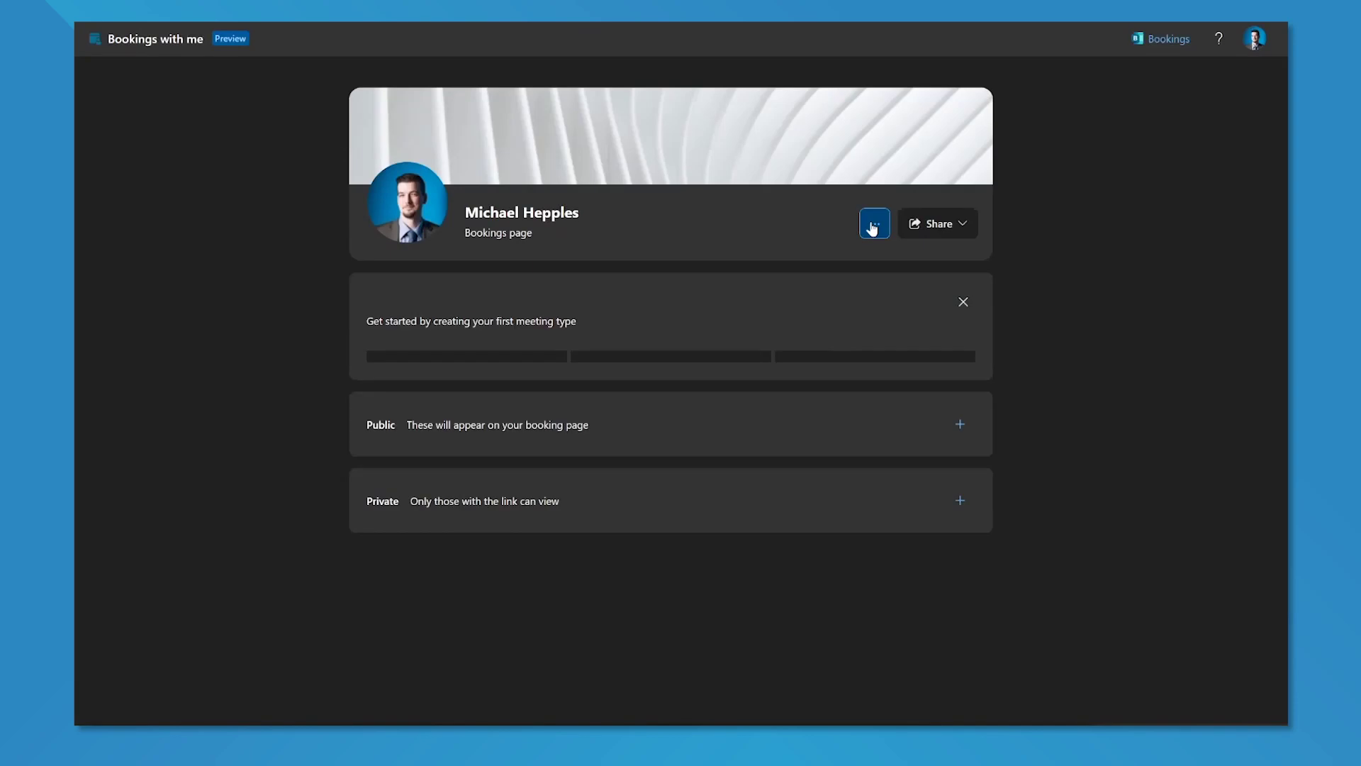
Replace the white curved banner with the binary-code image on the bookings page
{"action": "left_click", "coordinate": [874, 224]}
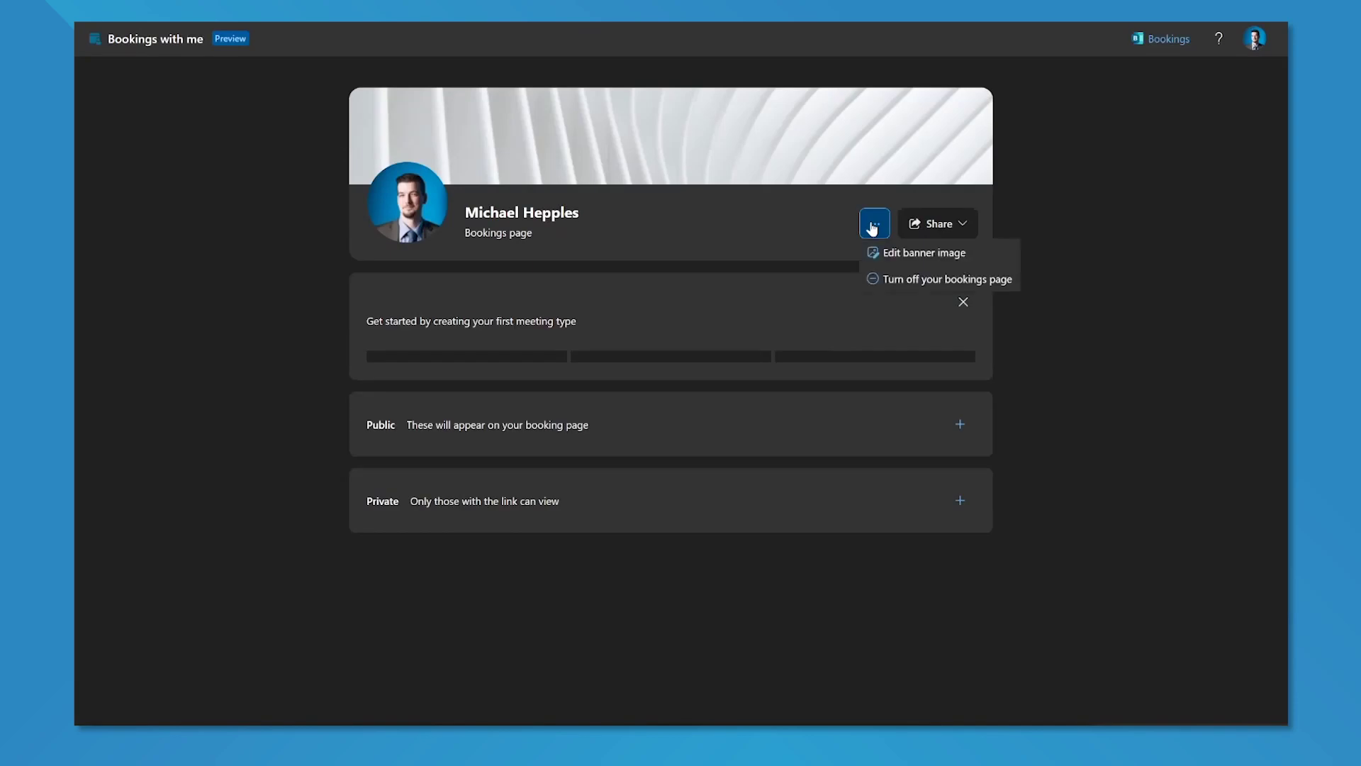
{"action": "left_click", "coordinate": [897, 251]}
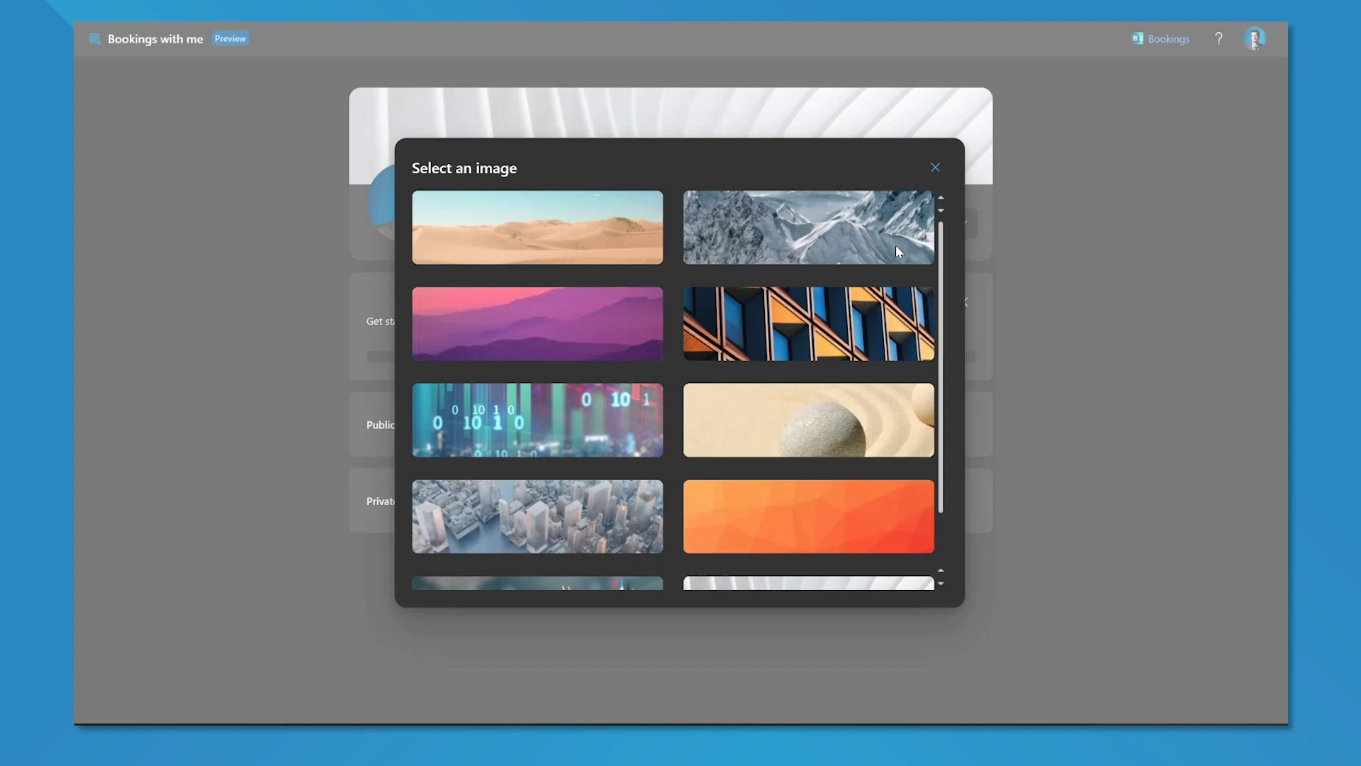
{"action": "scroll", "coordinate": [868, 327], "scroll_direction": "down", "scroll_amount": 1}
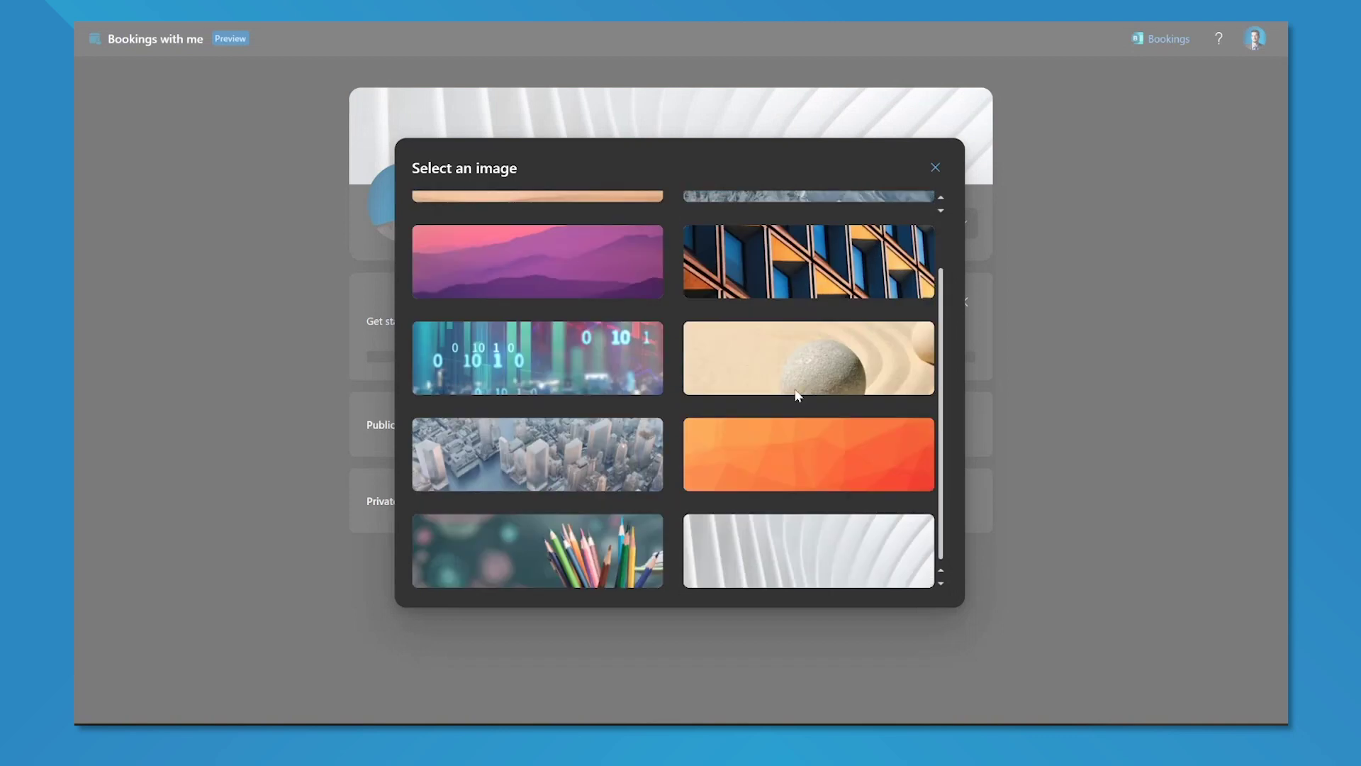
{"action": "scroll", "coordinate": [797, 394], "scroll_direction": "up", "scroll_amount": 1}
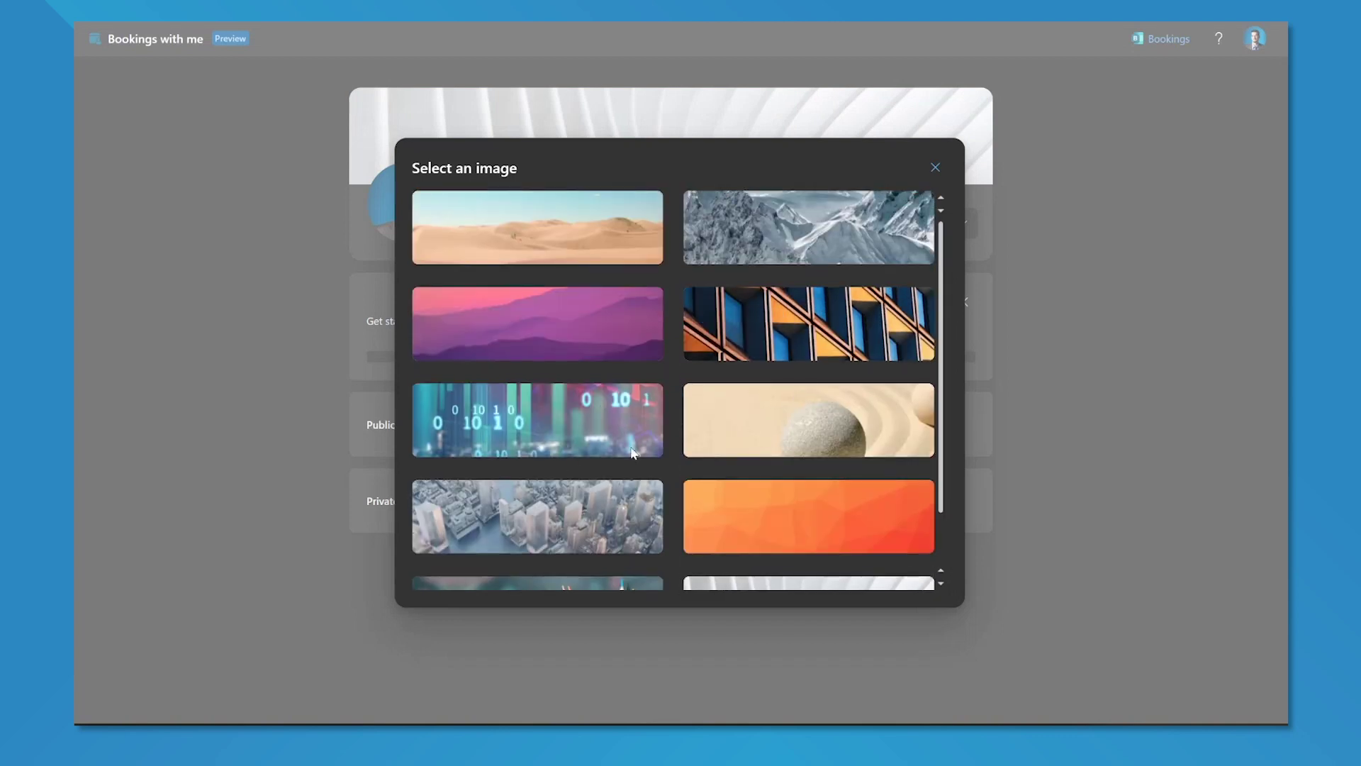
{"action": "scroll", "coordinate": [636, 445], "scroll_direction": "down", "scroll_amount": 1}
{"action": "scroll", "coordinate": [637, 446], "scroll_direction": "up", "scroll_amount": 1}
{"action": "left_click", "coordinate": [564, 418]}
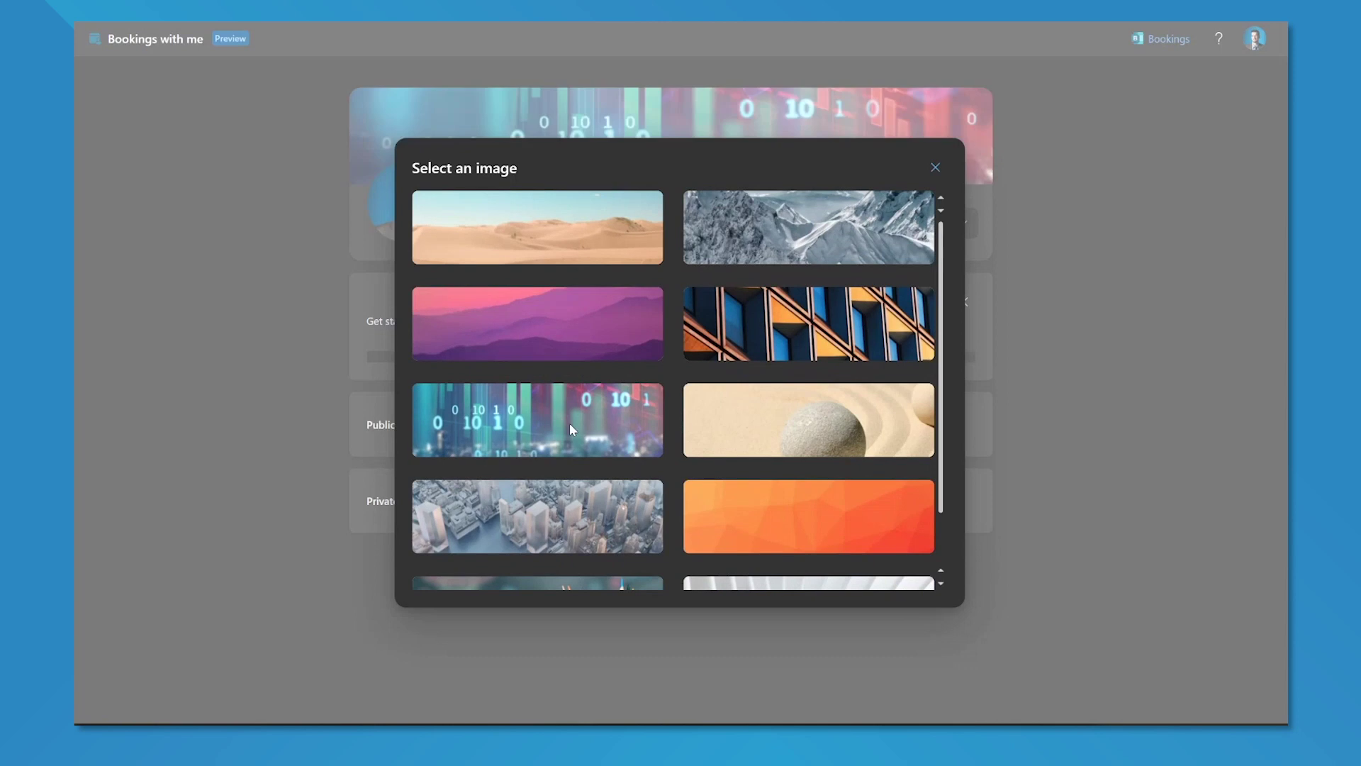
{"action": "left_click", "coordinate": [936, 167]}
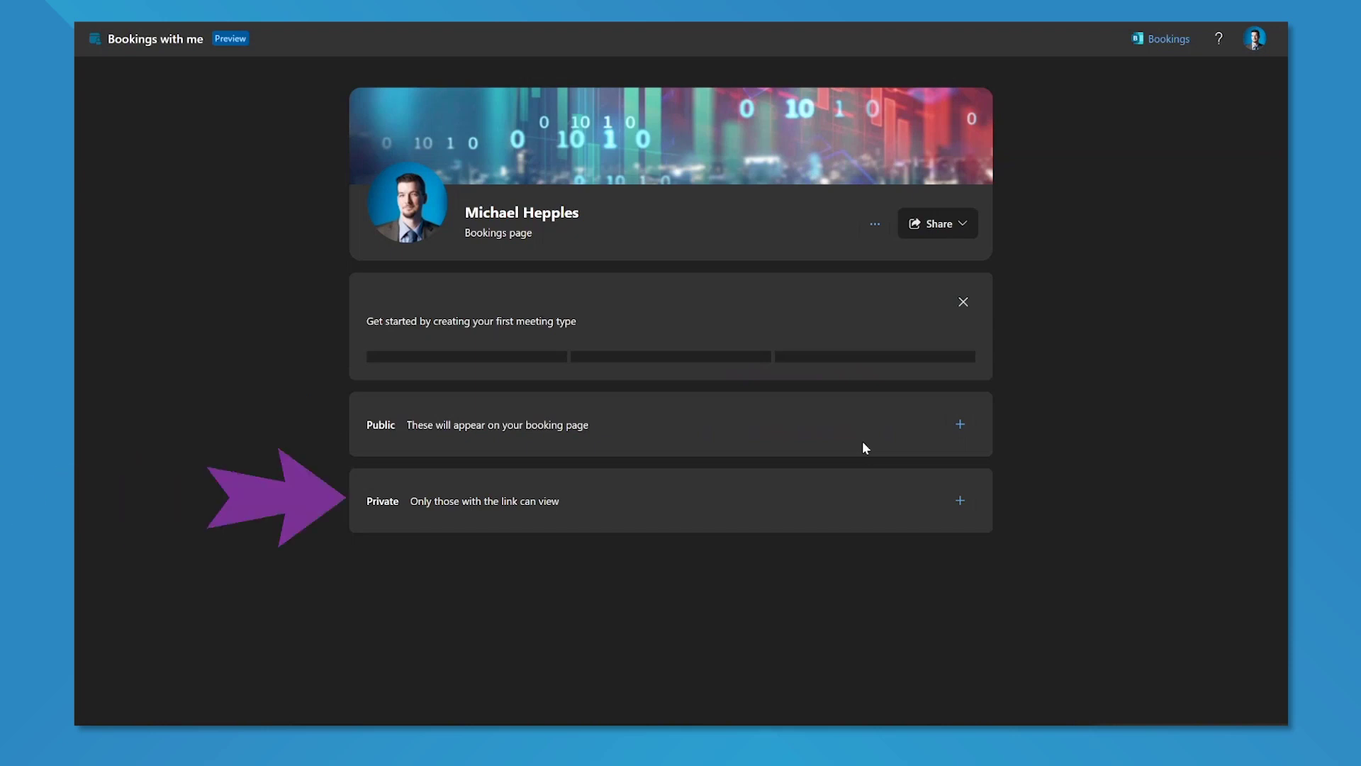
Start a new public meeting type and title it 'Technical Support Session'
{"action": "left_click", "coordinate": [960, 424]}
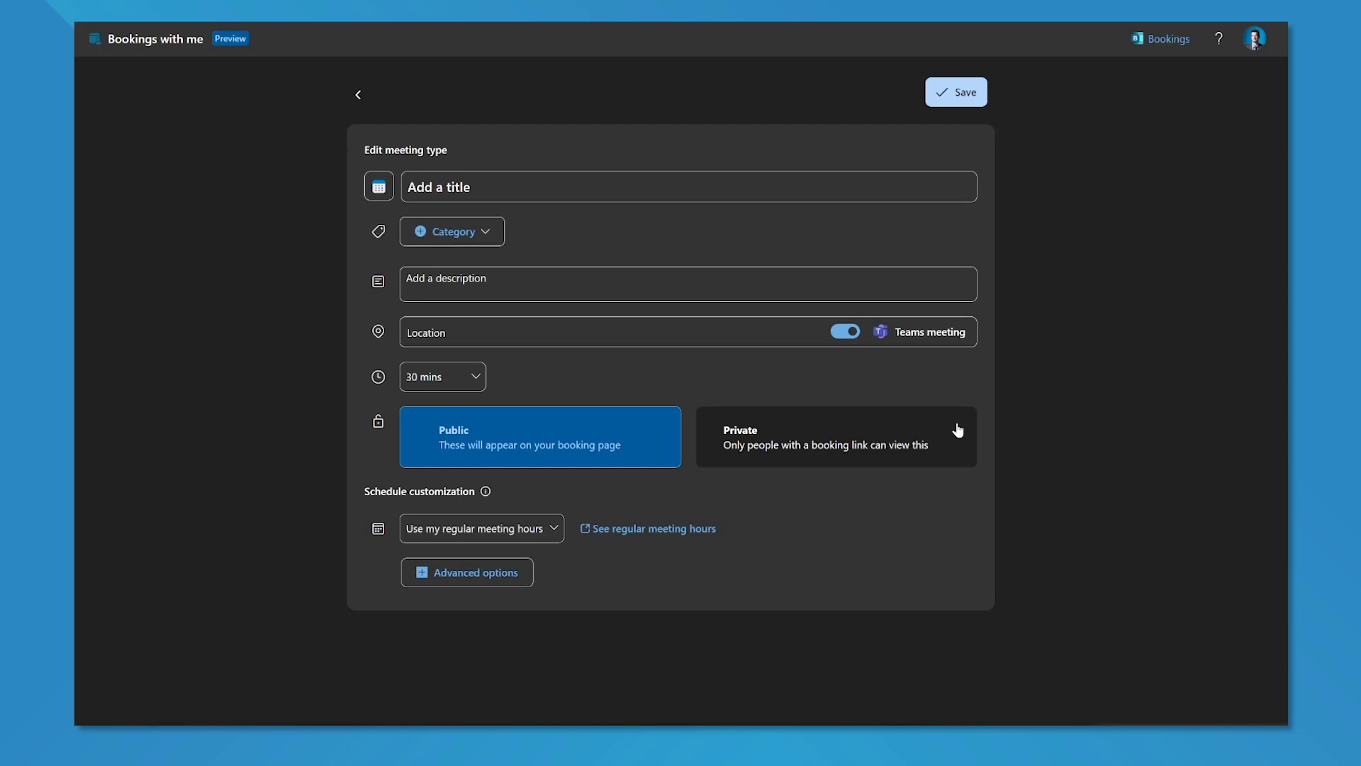
{"action": "left_click", "coordinate": [534, 191]}
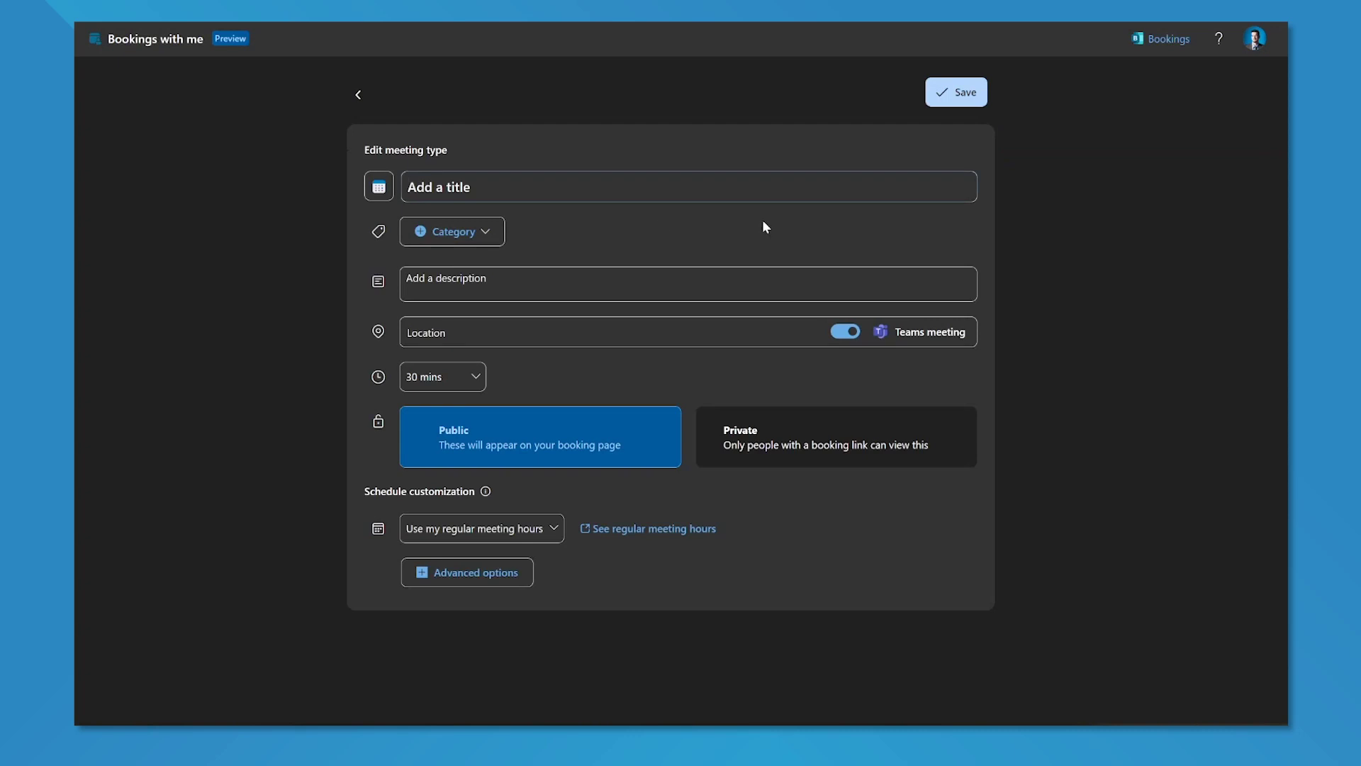
{"action": "type", "text": "Technical Supp"}
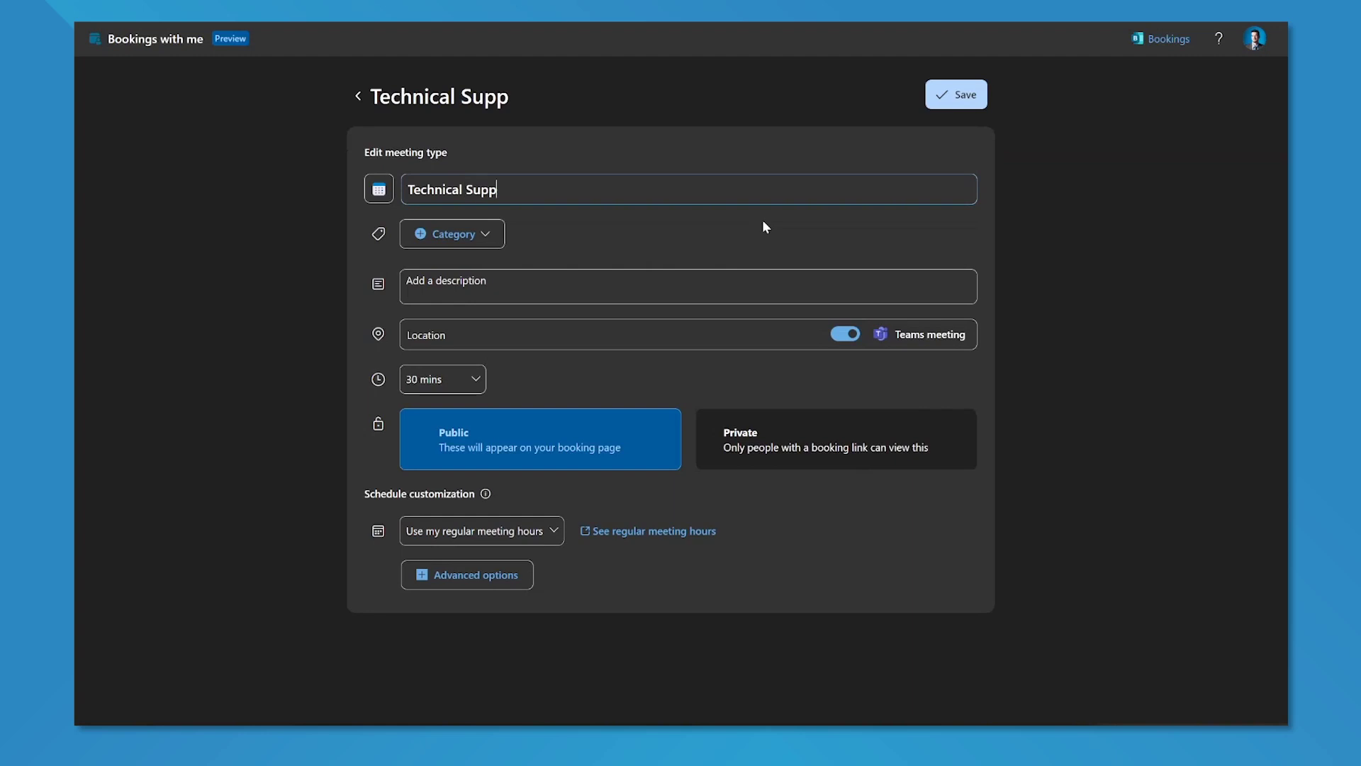
{"action": "type", "text": "ort Session"}
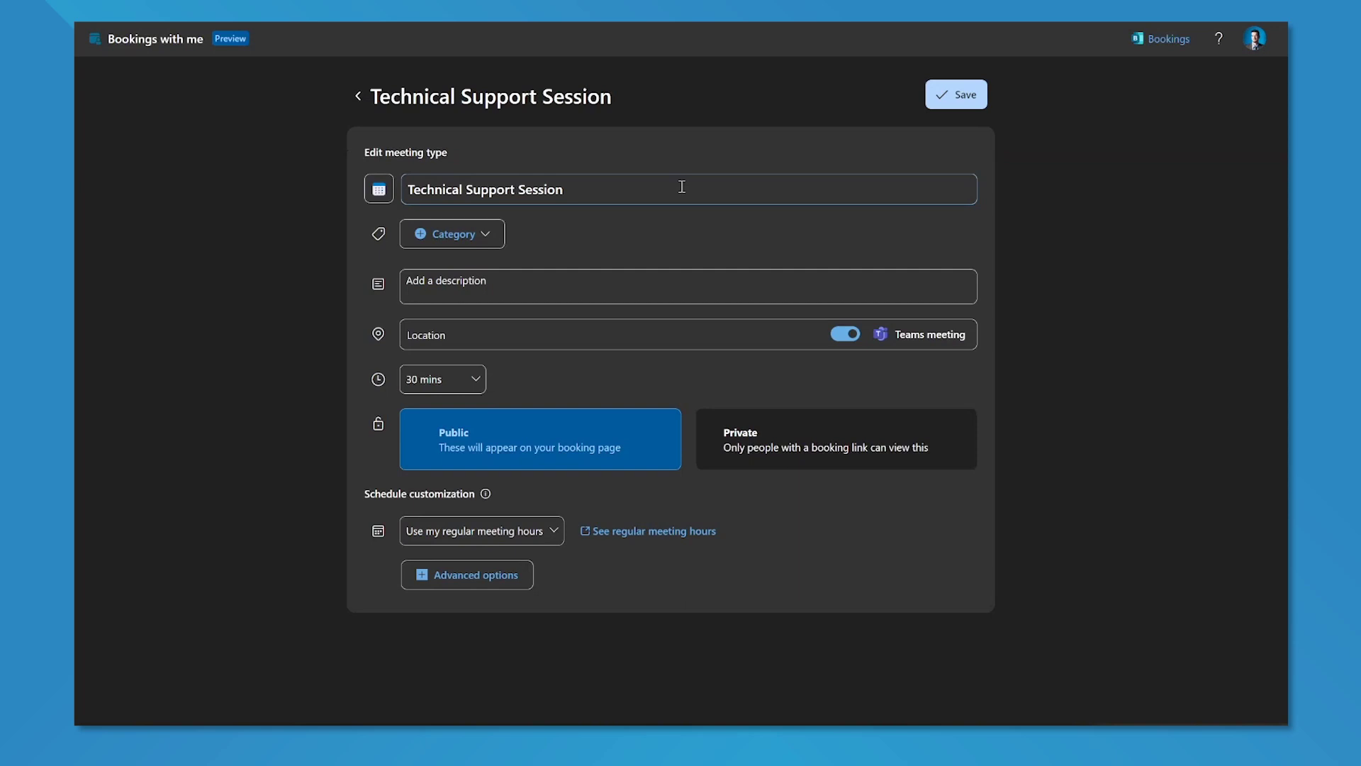
{"action": "left_click", "coordinate": [493, 234]}
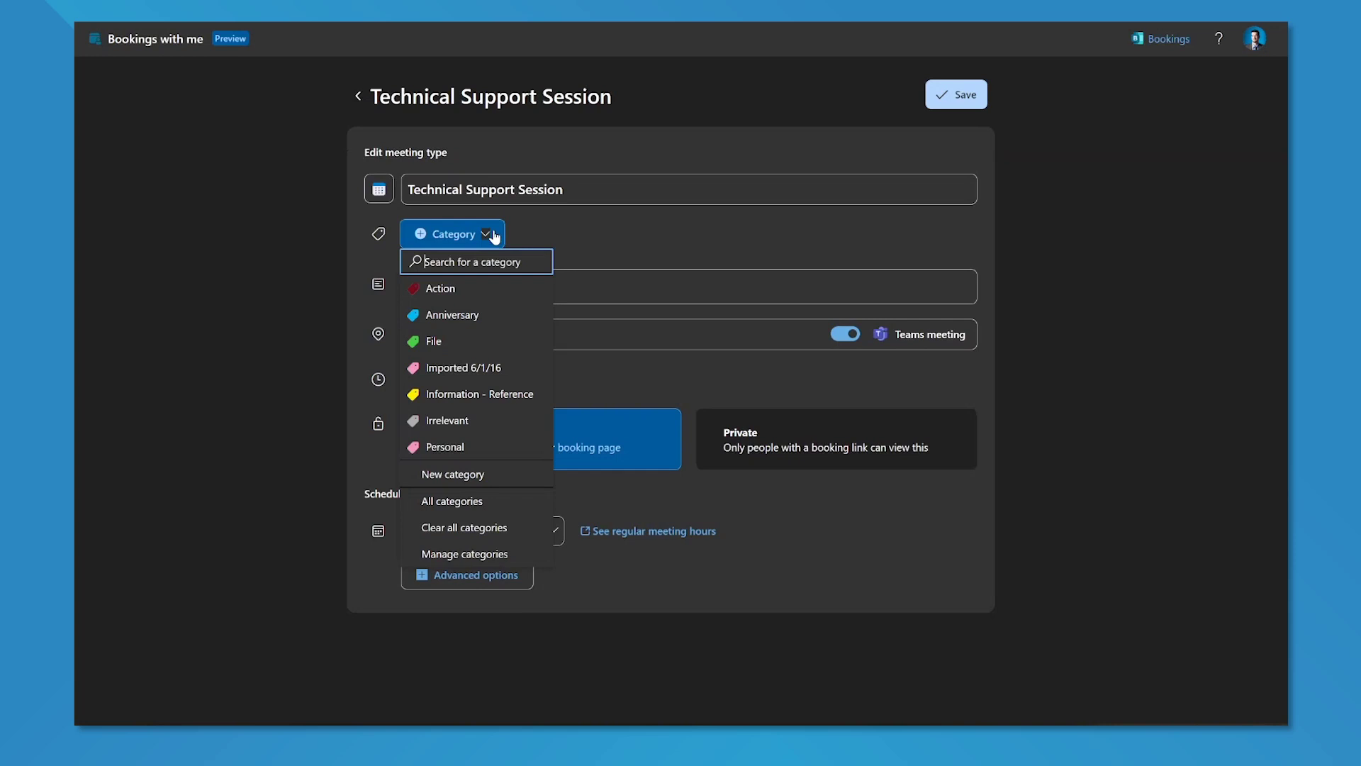
Add the description 'To be used for technical support session bookings' and keep the 30-minute duration
{"action": "left_click", "coordinate": [574, 218]}
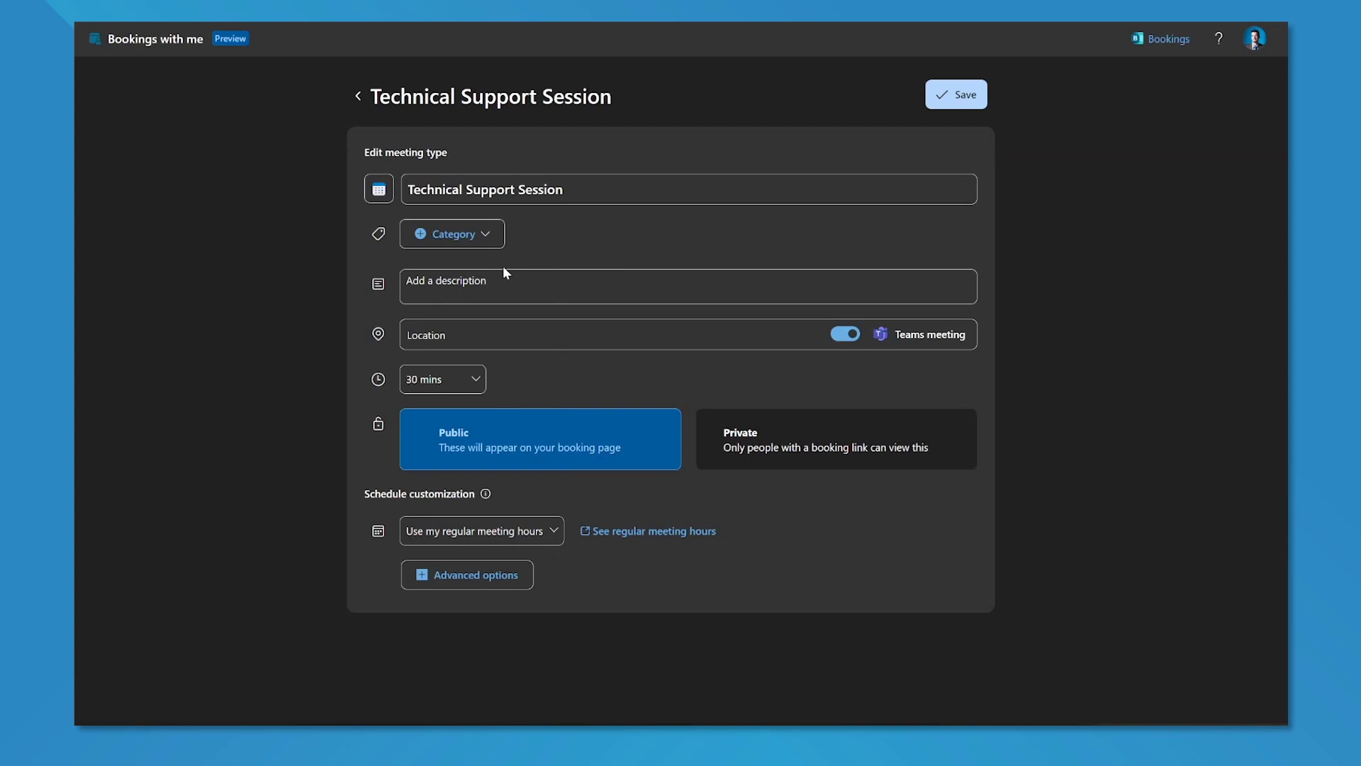
{"action": "left_click", "coordinate": [492, 283]}
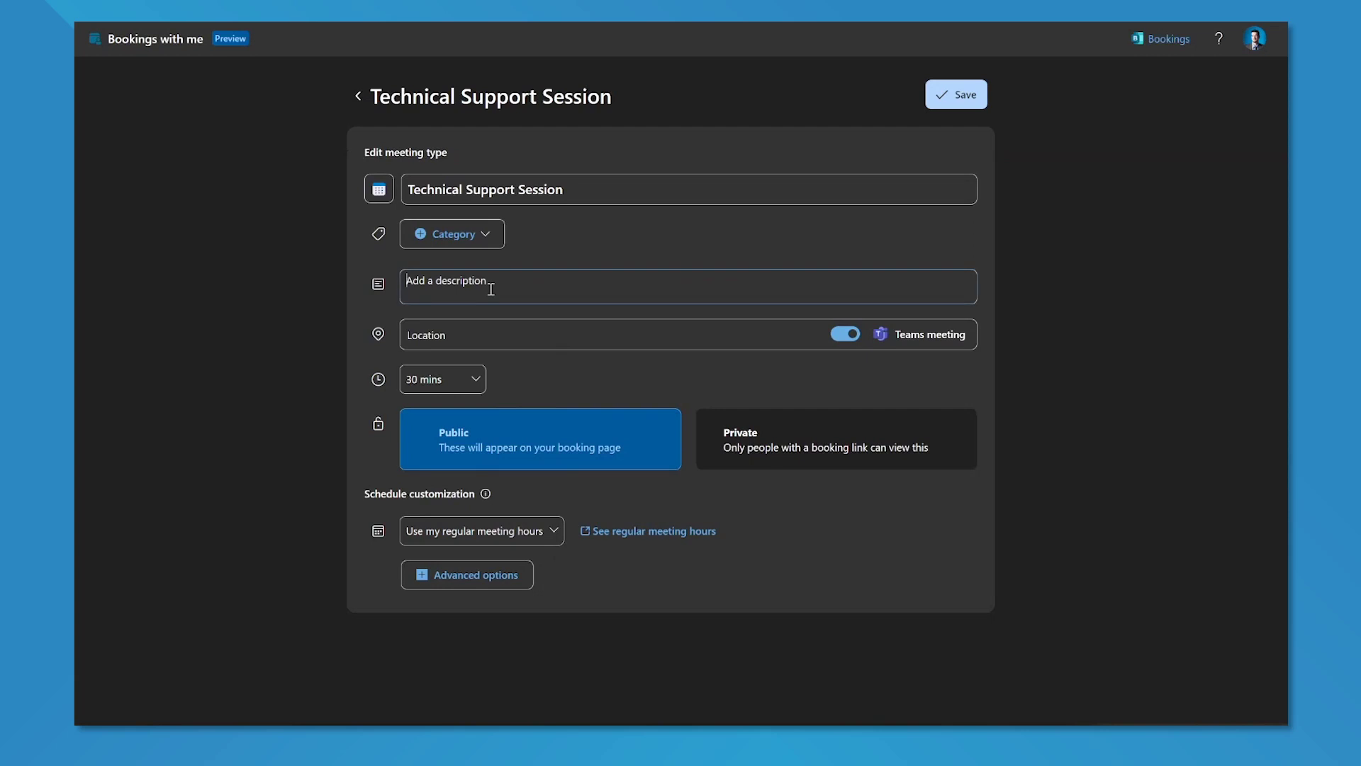
{"action": "type", "text": "To be used for technical support session bookings"}
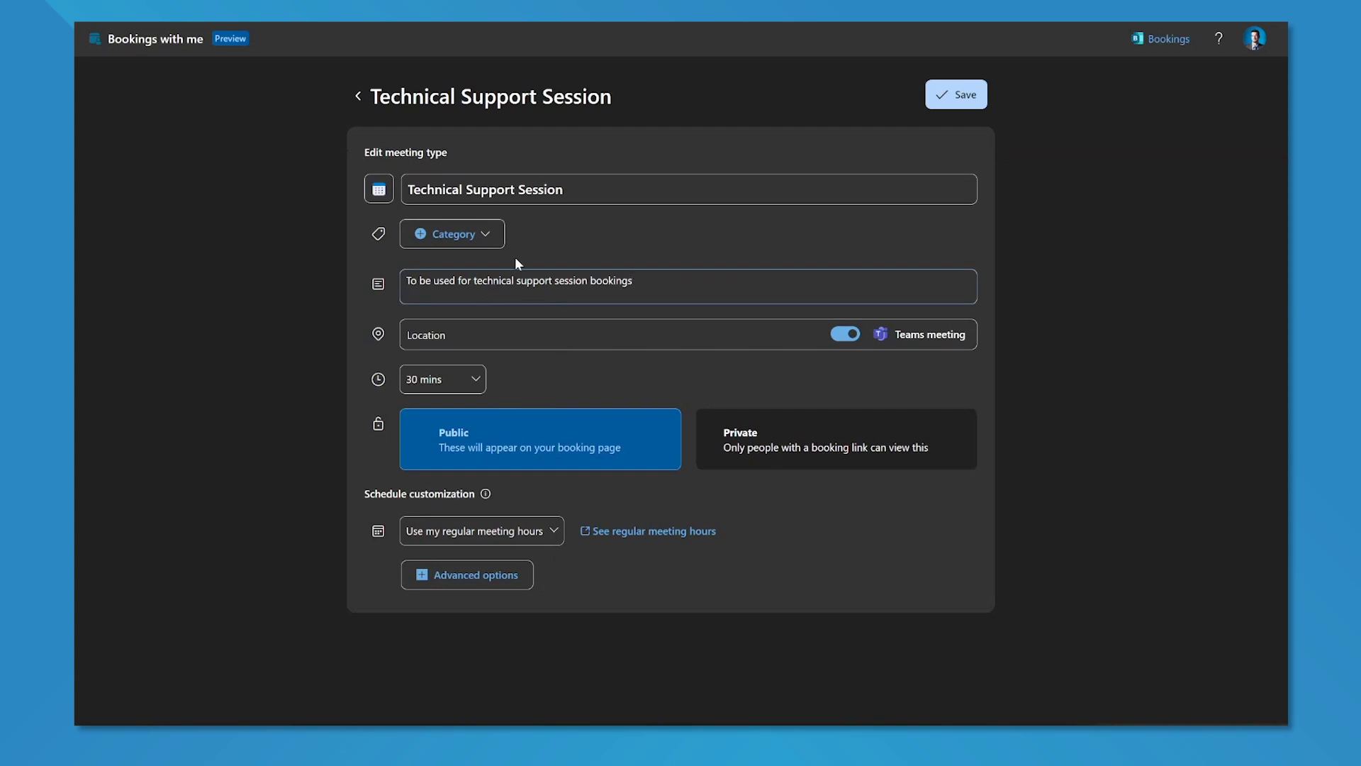
{"action": "left_click", "coordinate": [480, 343]}
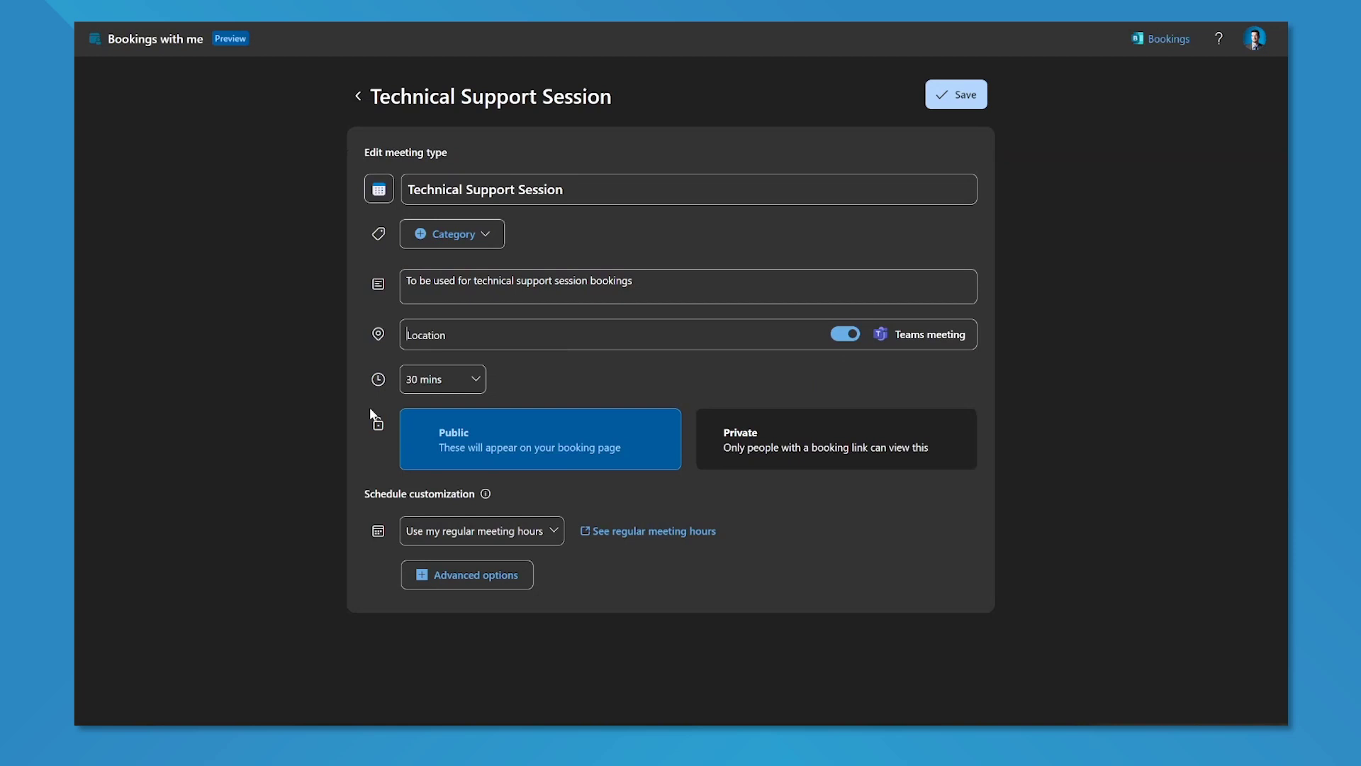
{"action": "left_click", "coordinate": [475, 381]}
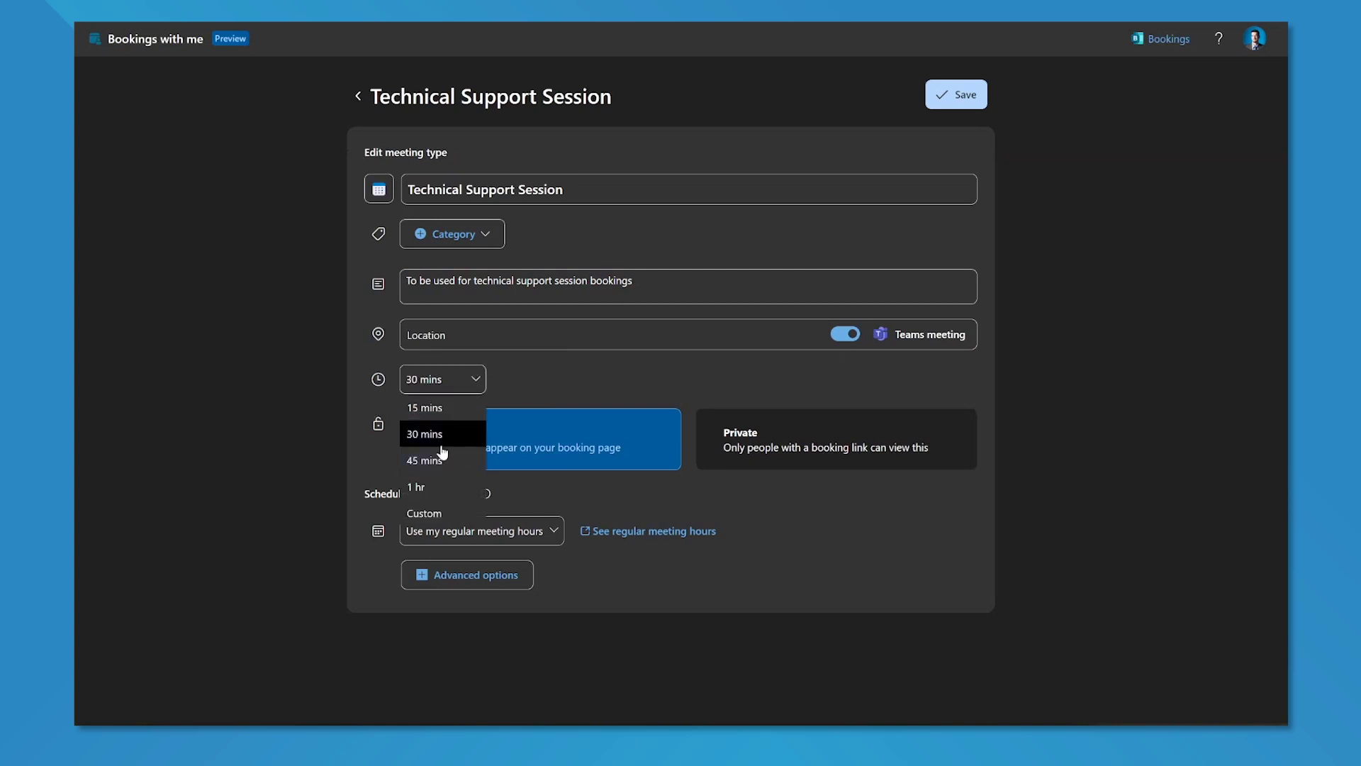
{"action": "left_click", "coordinate": [624, 372]}
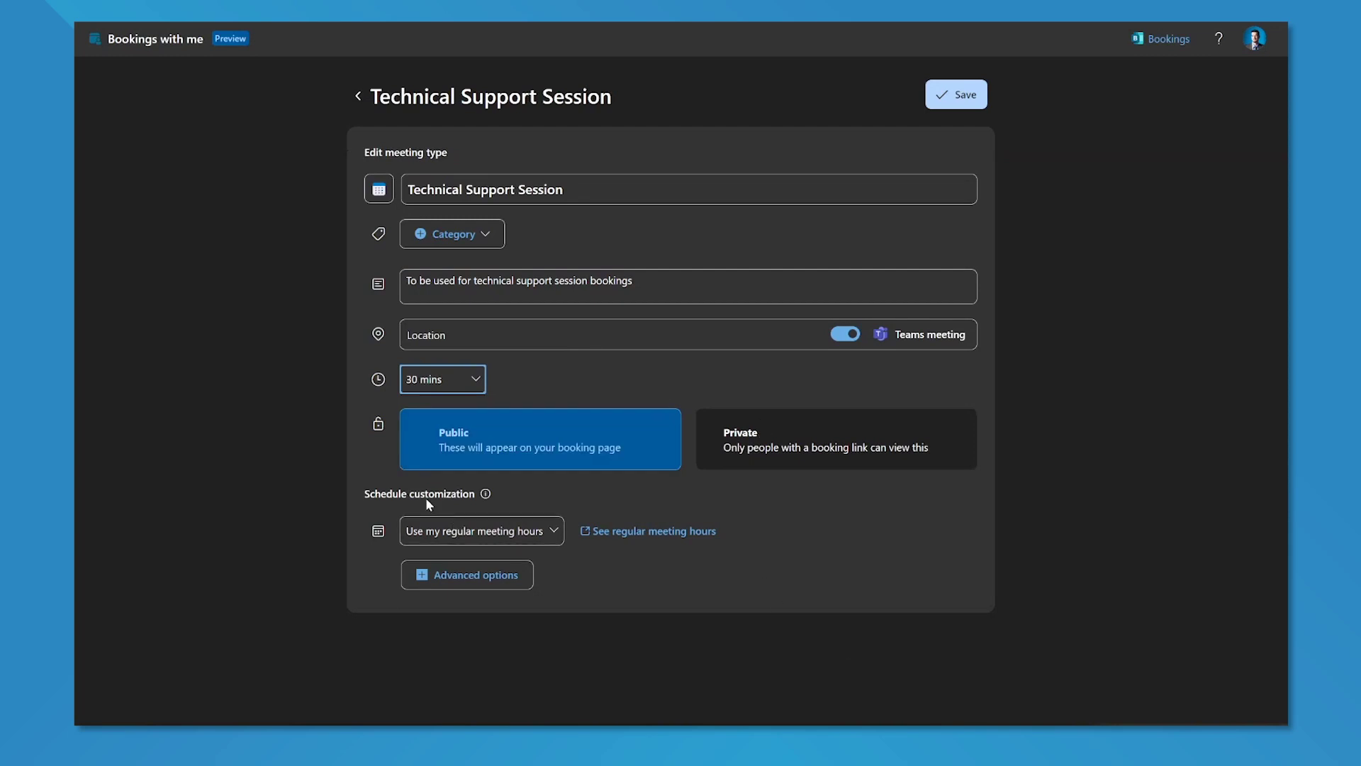
Switch to custom availability hours with no date range, and make Friday not bookable
{"action": "left_click", "coordinate": [552, 536]}
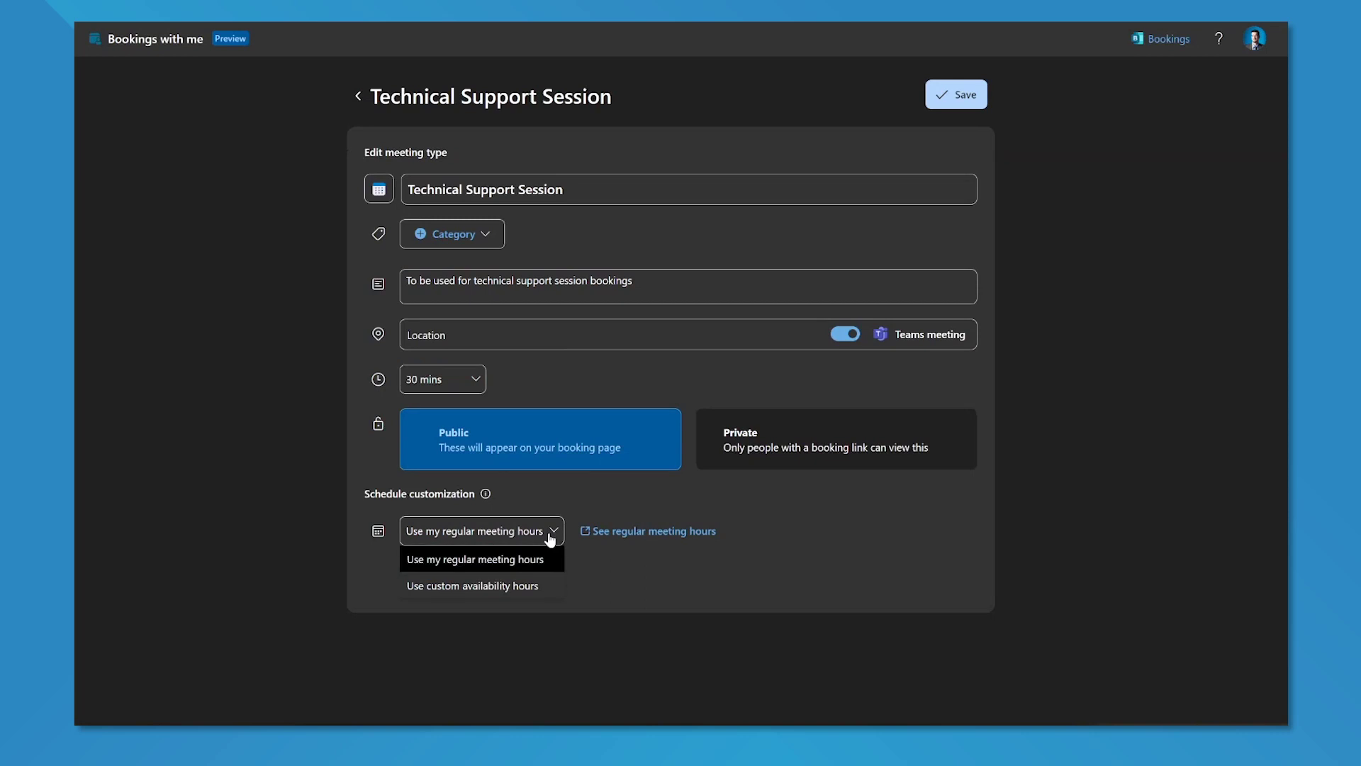
{"action": "left_click", "coordinate": [516, 588]}
{"action": "scroll", "coordinate": [657, 594], "scroll_direction": "down", "scroll_amount": 3}
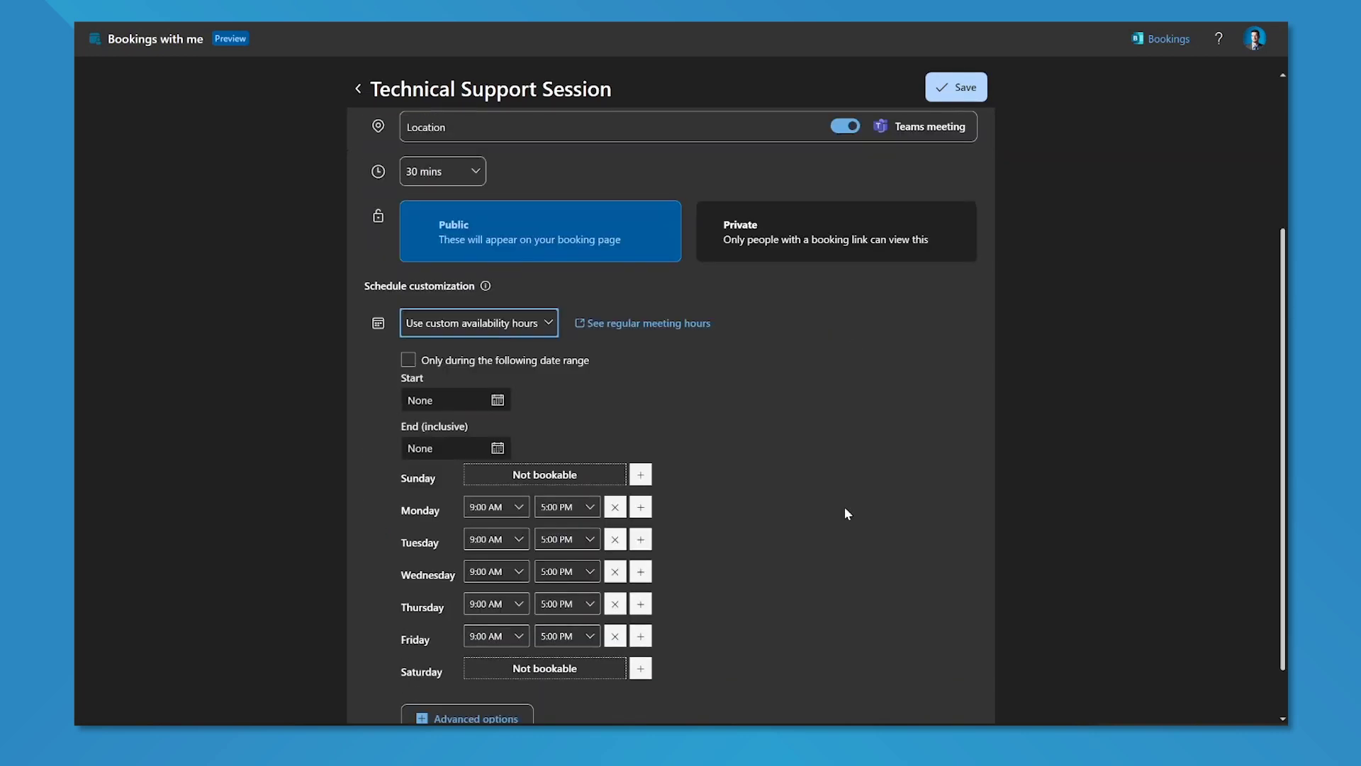
{"action": "scroll", "coordinate": [818, 394], "scroll_direction": "down", "scroll_amount": 1}
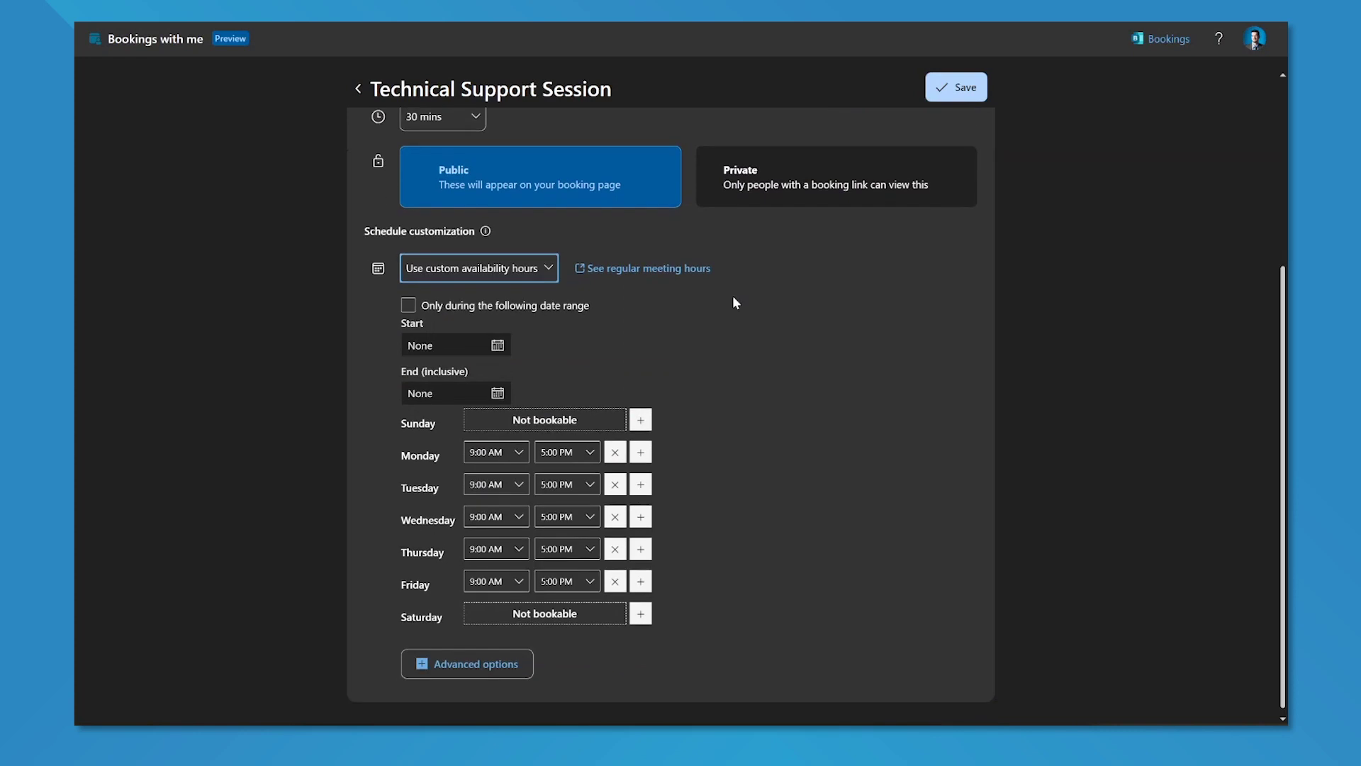
{"action": "left_click", "coordinate": [447, 310]}
{"action": "left_click", "coordinate": [450, 312]}
{"action": "left_click", "coordinate": [614, 582]}
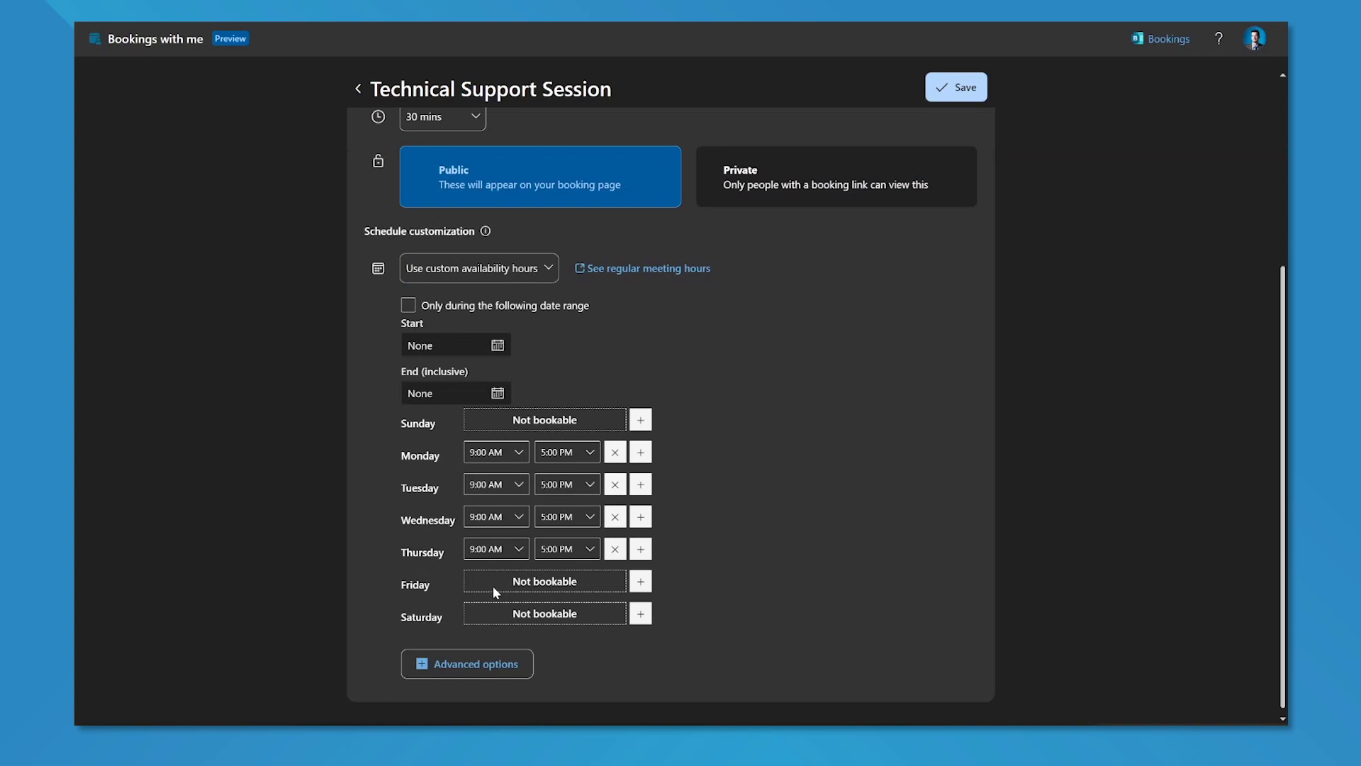
Set Wednesday's start time to 9:00 AM
{"action": "left_click", "coordinate": [519, 526]}
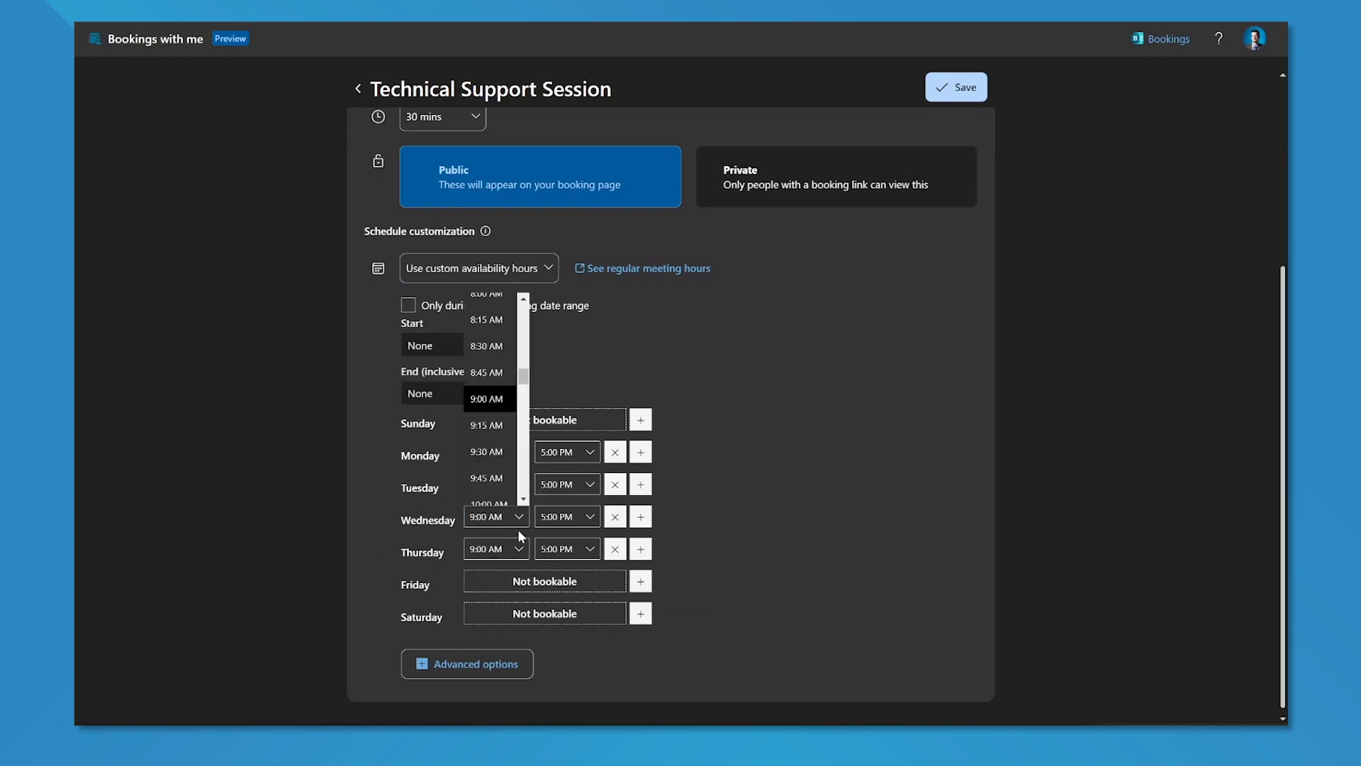
{"action": "scroll", "coordinate": [503, 489], "scroll_direction": "down", "scroll_amount": 3}
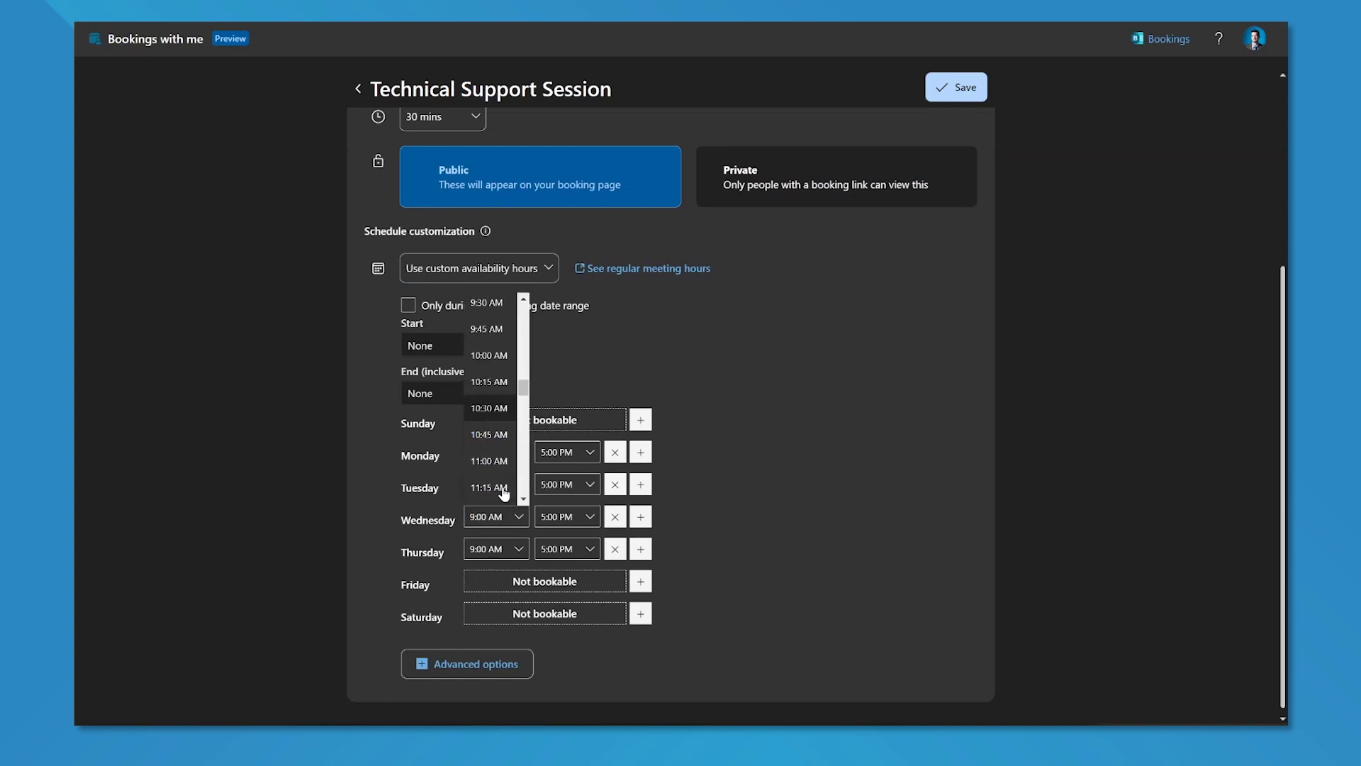
{"action": "scroll", "coordinate": [504, 492], "scroll_direction": "down", "scroll_amount": 3}
{"action": "left_click", "coordinate": [501, 483]}
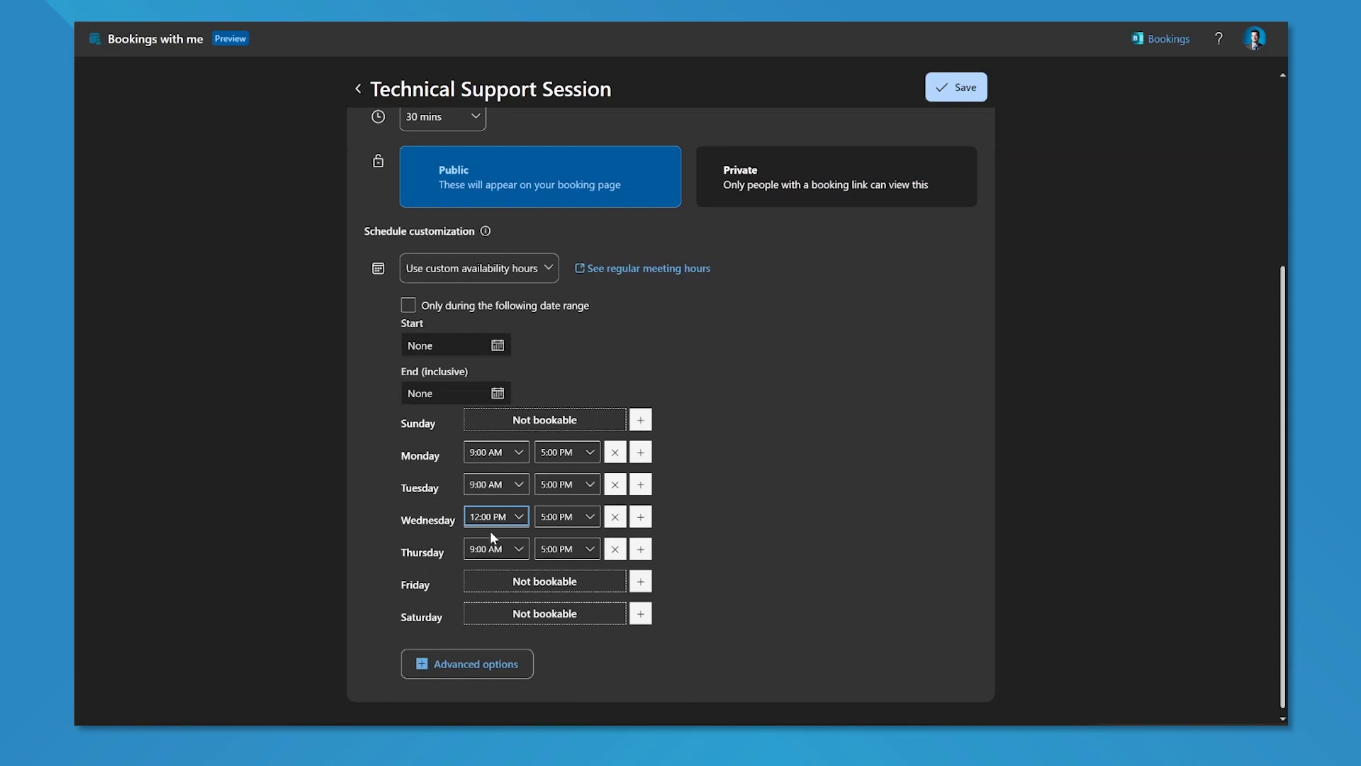
{"action": "left_click", "coordinate": [523, 520]}
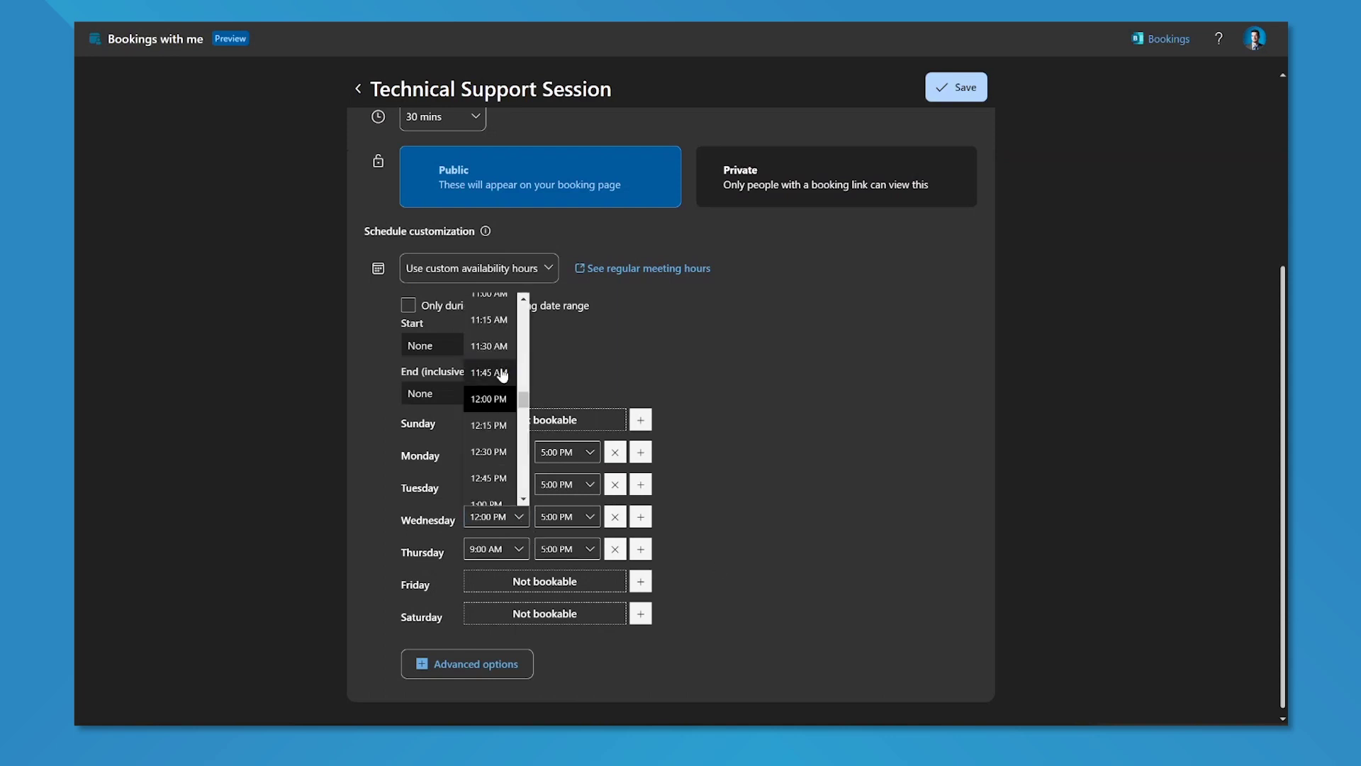
{"action": "scroll", "coordinate": [496, 377], "scroll_direction": "up", "scroll_amount": 5}
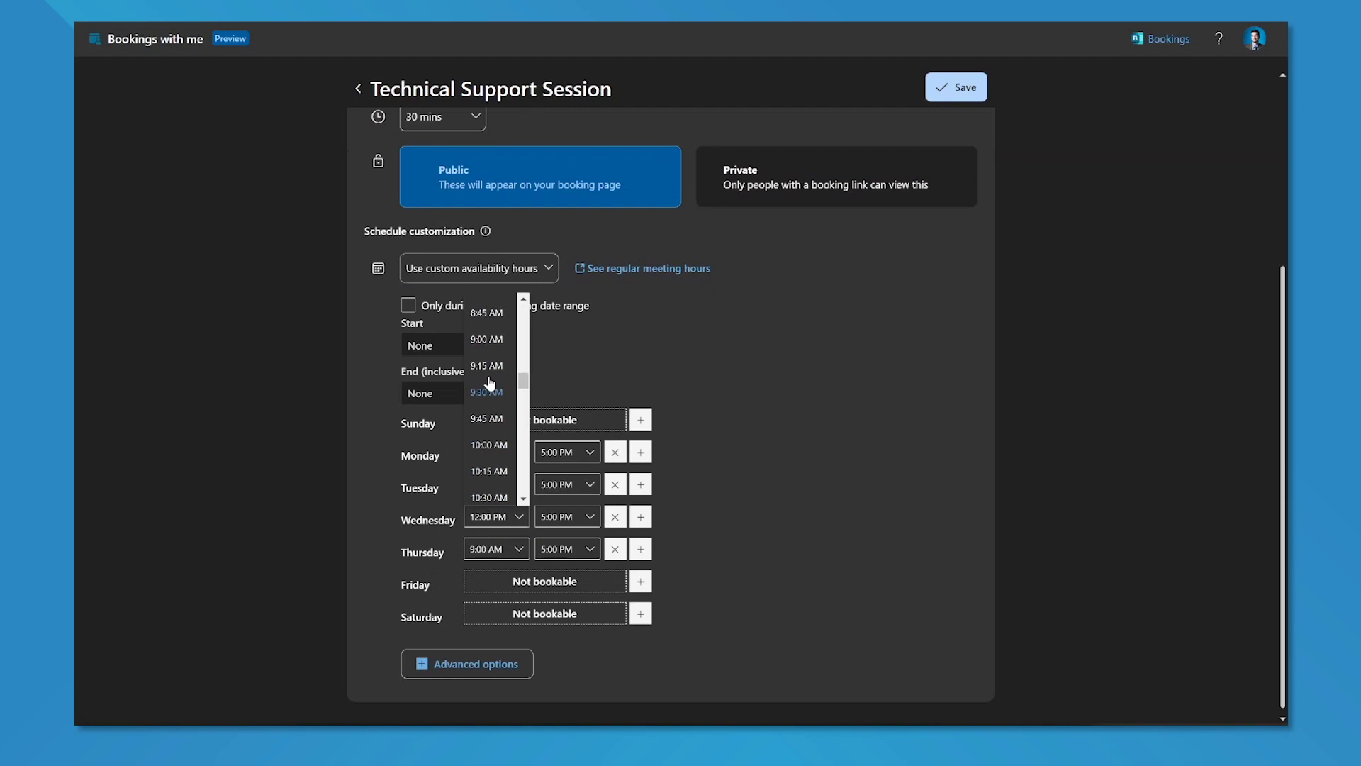
{"action": "left_click", "coordinate": [489, 340]}
Show the advanced options and add a 15-minute buffer before meetings
{"action": "left_click", "coordinate": [500, 675]}
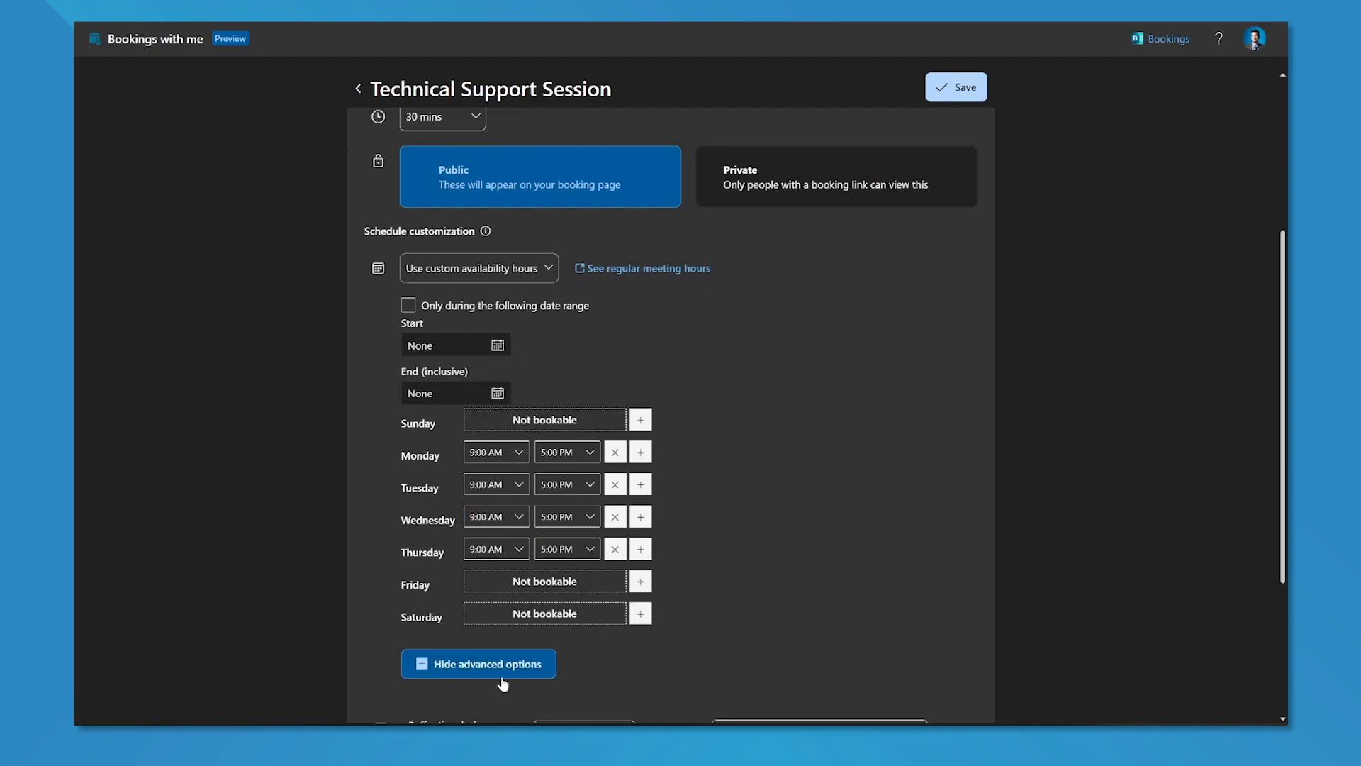
{"action": "scroll", "coordinate": [748, 621], "scroll_direction": "down", "scroll_amount": 3}
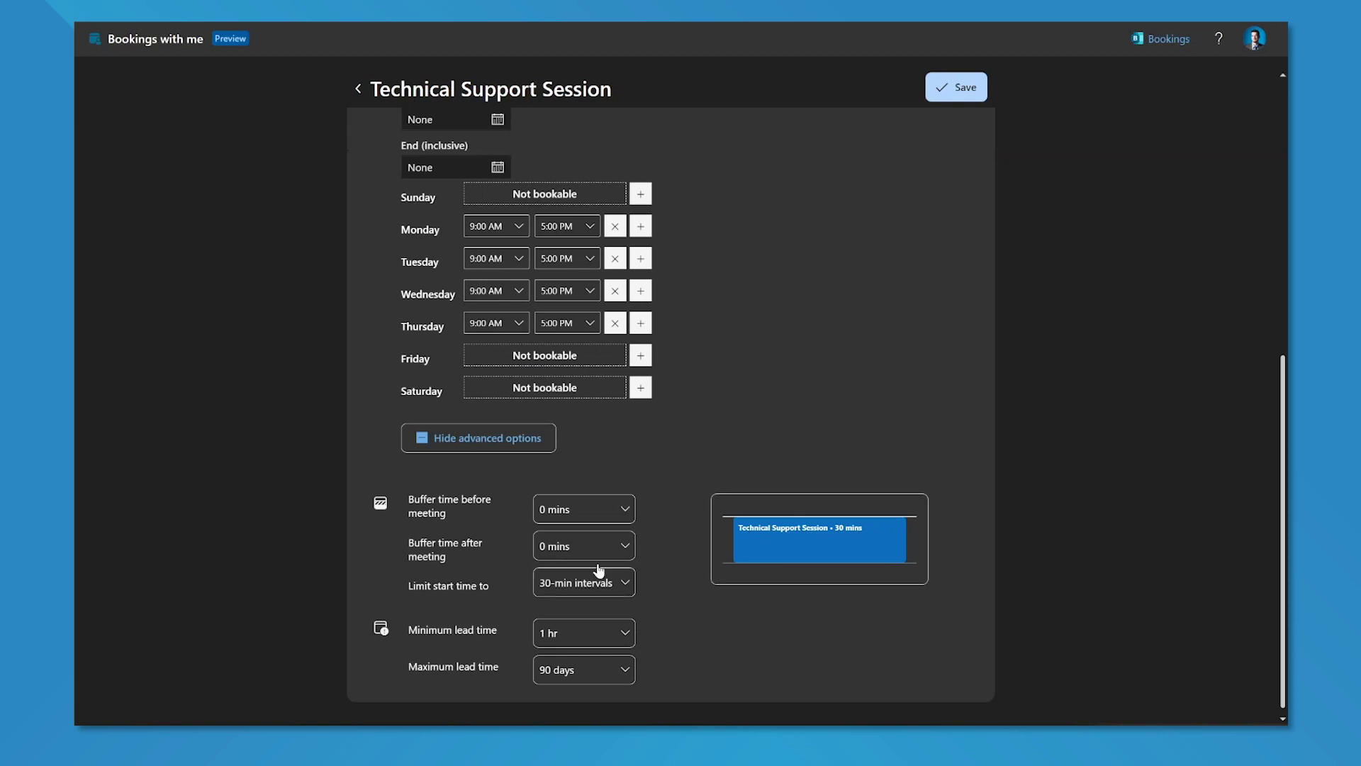
{"action": "left_click", "coordinate": [583, 509]}
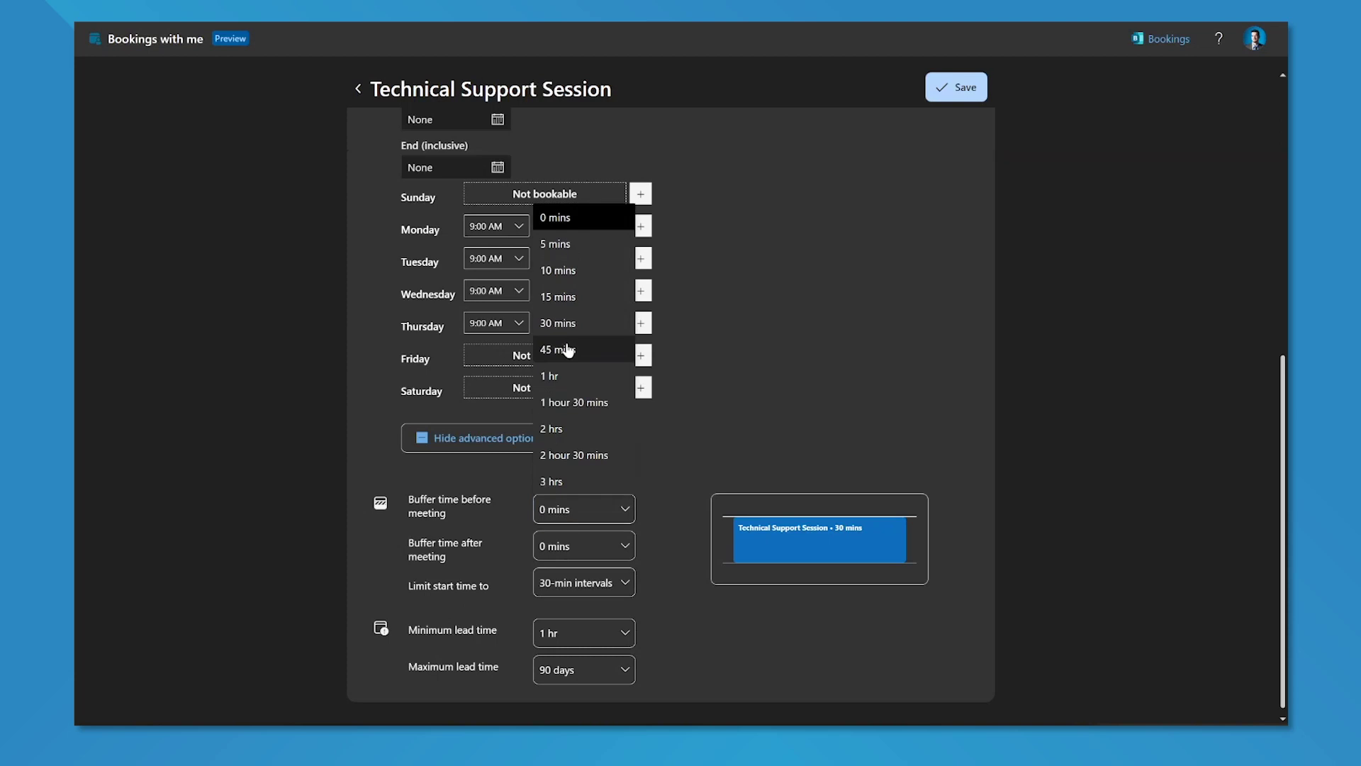
{"action": "left_click", "coordinate": [568, 297]}
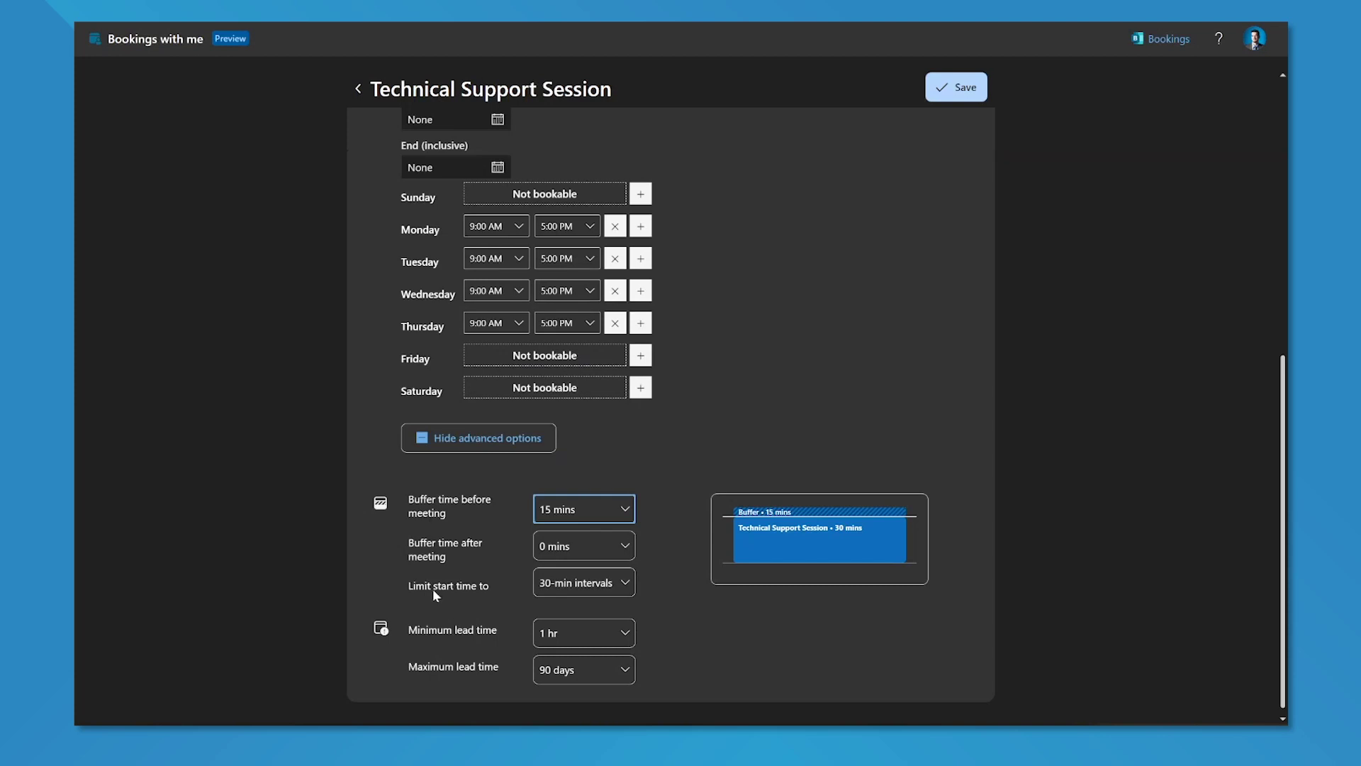
Keep meeting start times limited to 30-minute intervals
{"action": "left_click", "coordinate": [624, 583]}
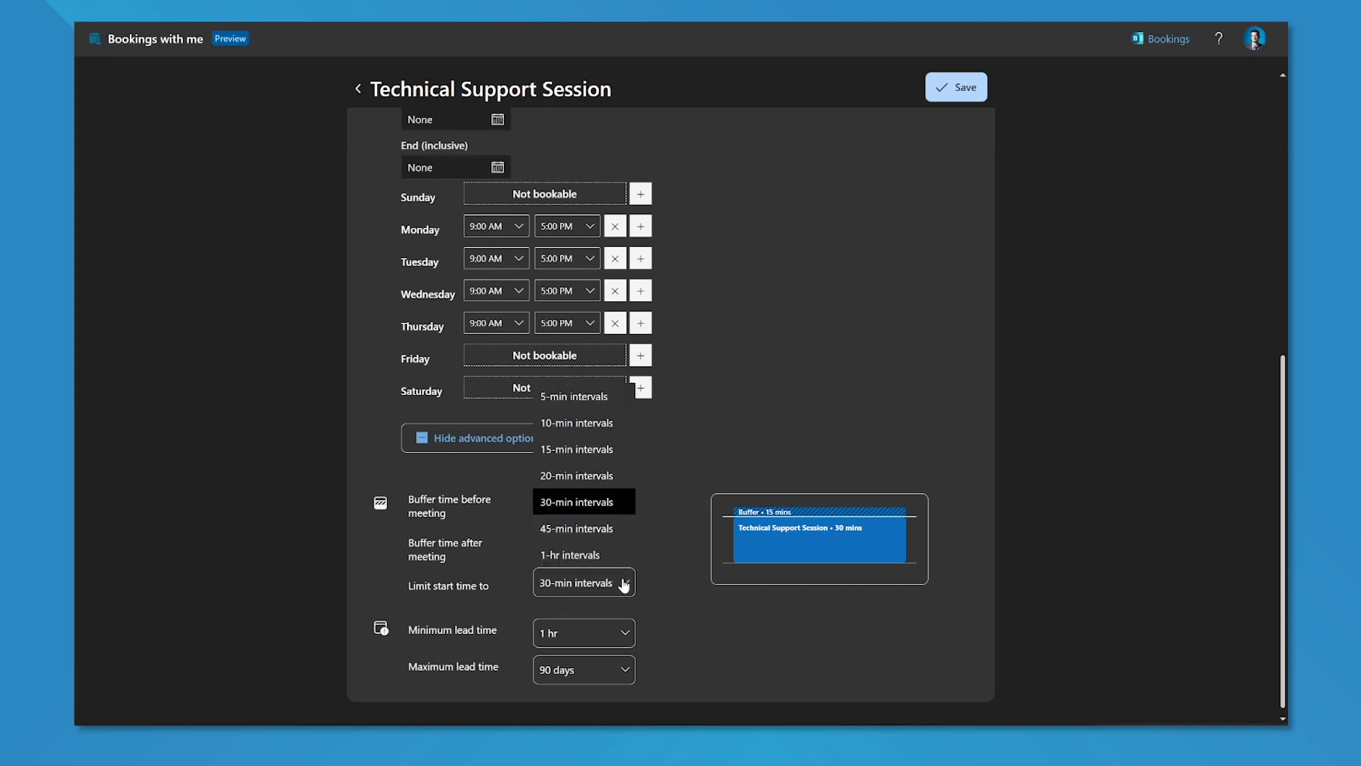
{"action": "left_click", "coordinate": [696, 598]}
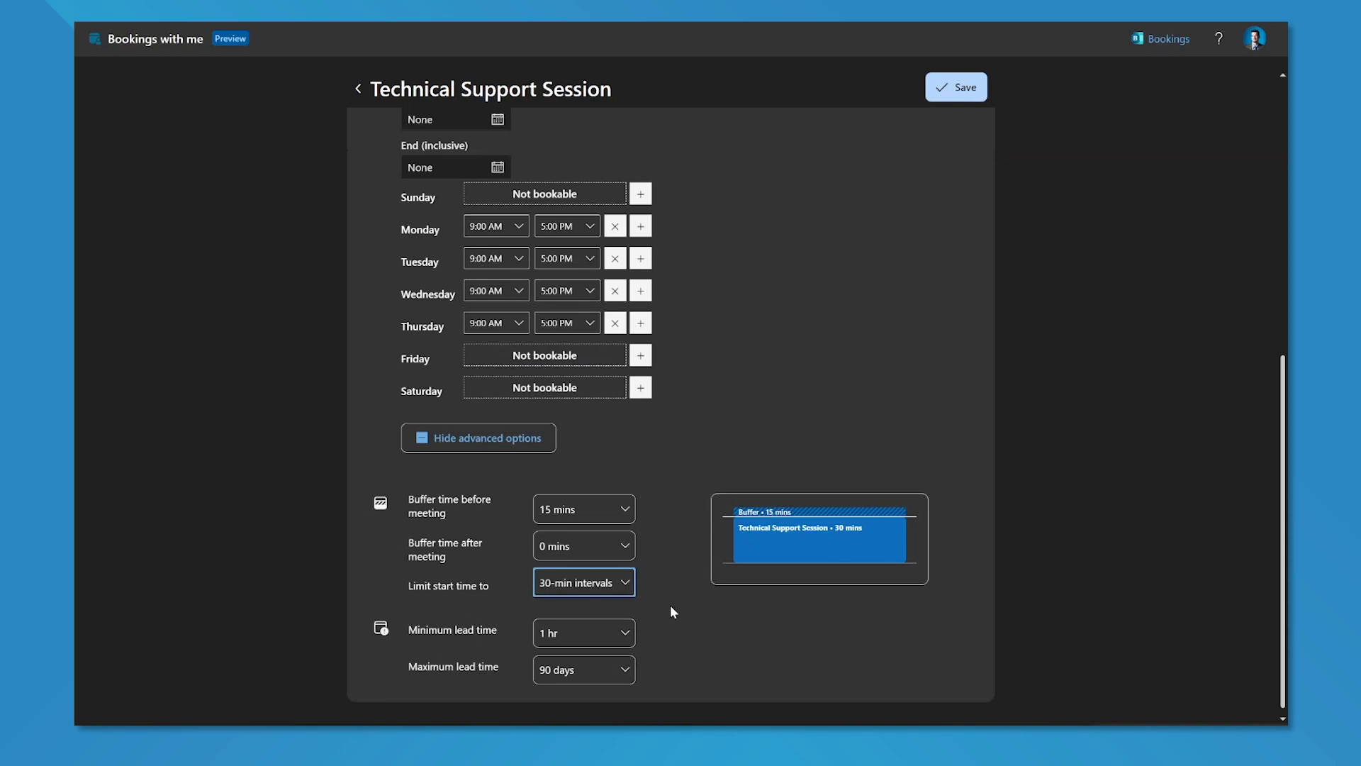
{"action": "left_click", "coordinate": [627, 640]}
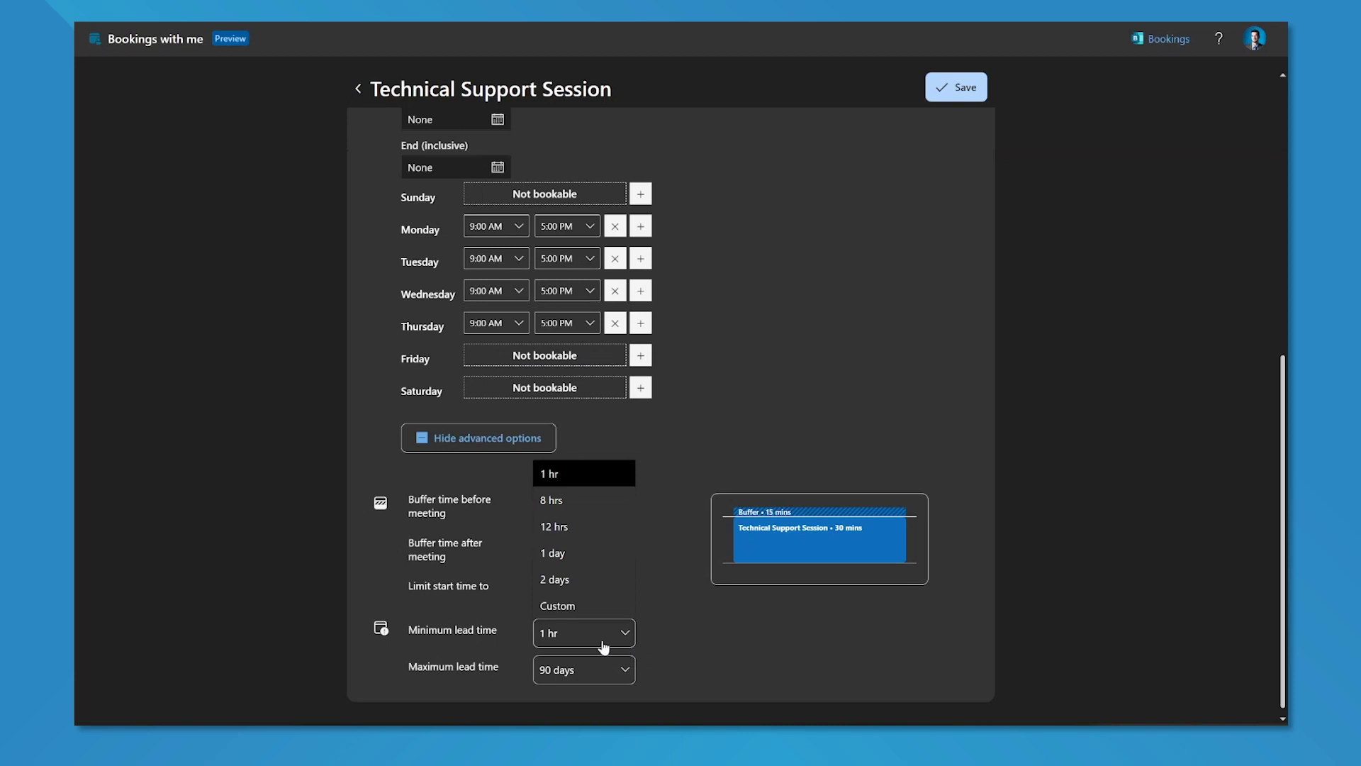
Leave the minimum lead time at 1 hr
{"action": "left_click", "coordinate": [641, 631]}
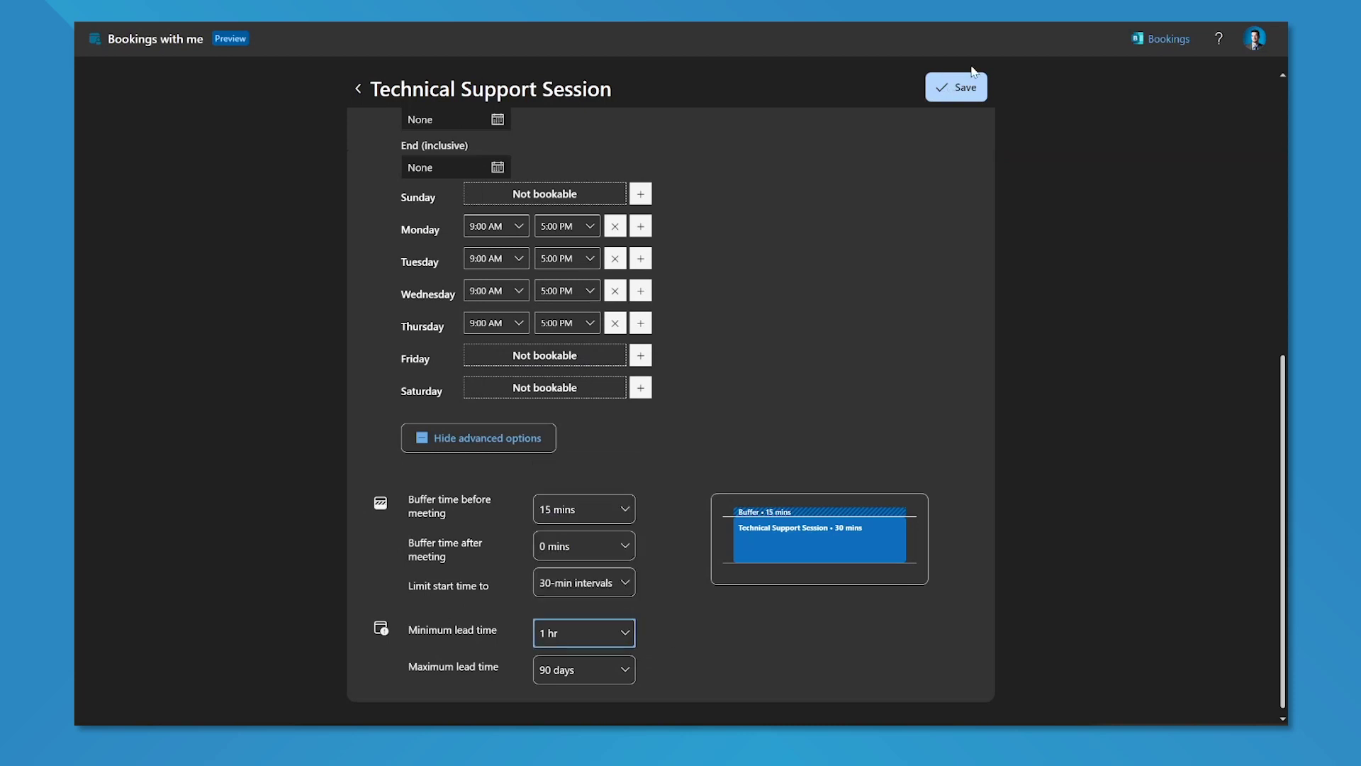
Save the Technical Support Session, then discard a blank new public meeting type
{"action": "left_click", "coordinate": [968, 87]}
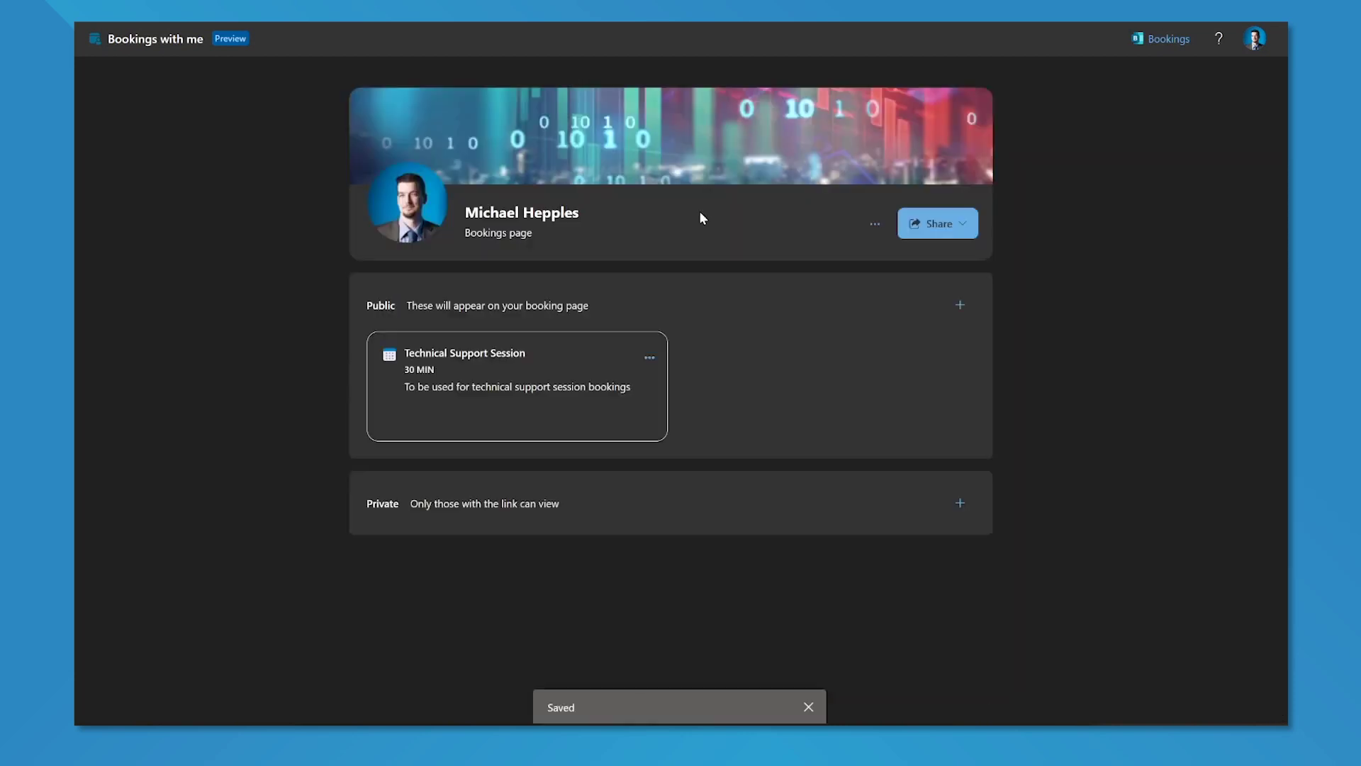
{"action": "left_click", "coordinate": [974, 305]}
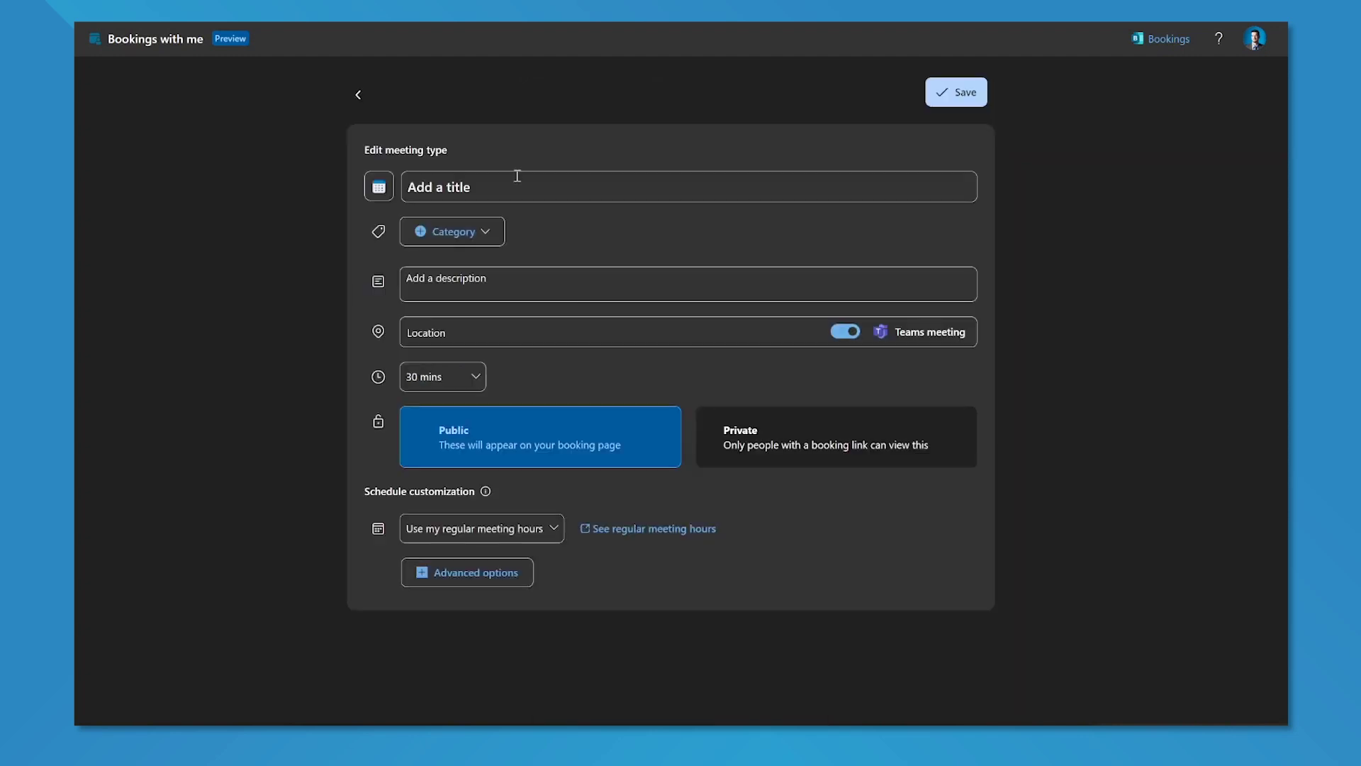
{"action": "left_click", "coordinate": [358, 95]}
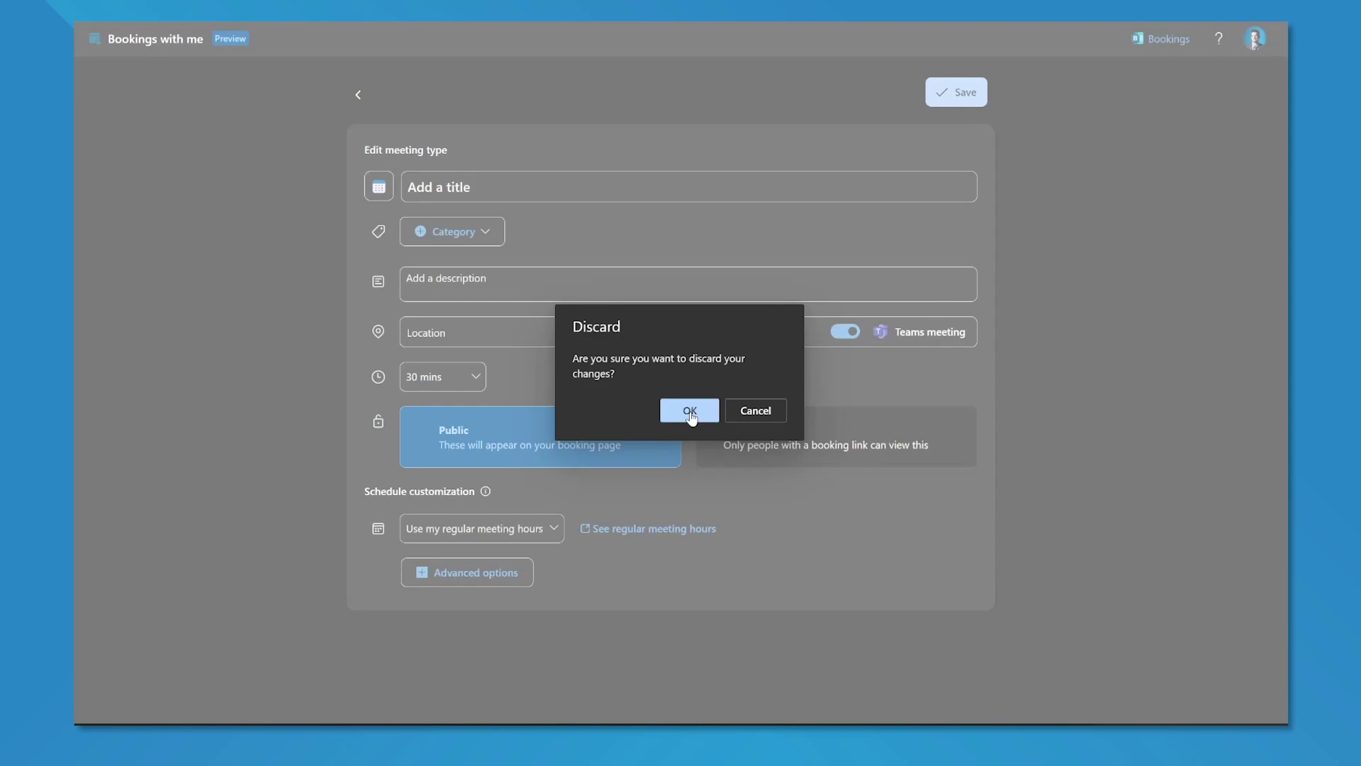
{"action": "left_click", "coordinate": [691, 417]}
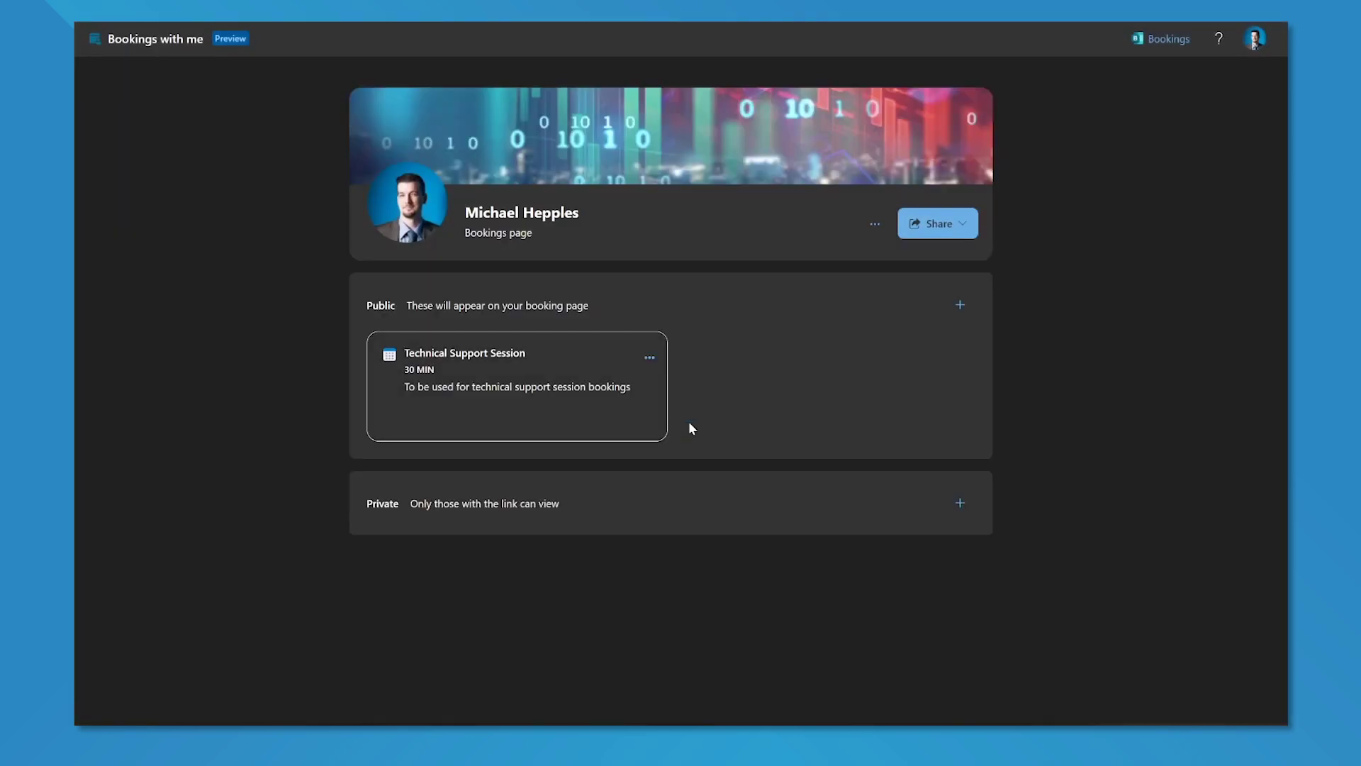
Show the Technical Support Session card's options menu
{"action": "left_click", "coordinate": [649, 359]}
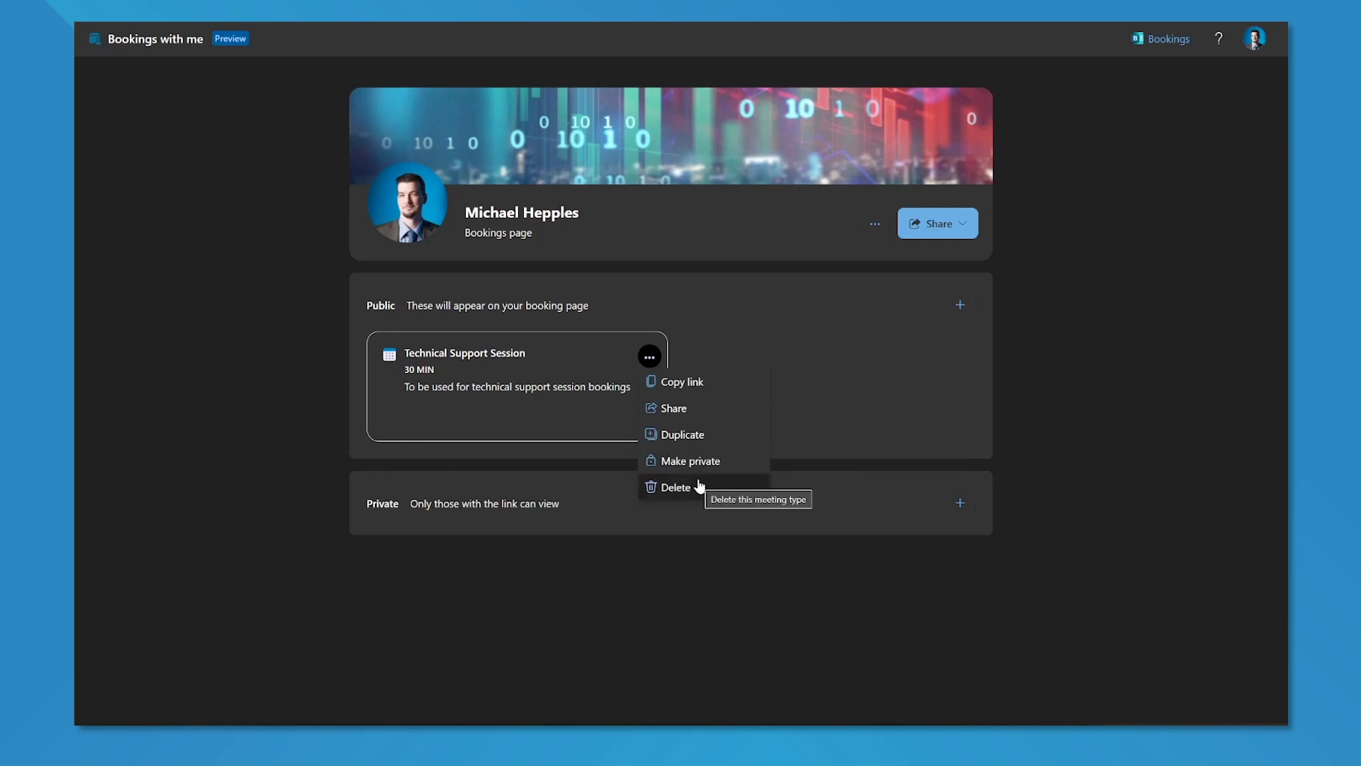
Reopen the Technical Support Session, change its before-meeting buffer to 0 mins, and save
{"action": "left_click", "coordinate": [531, 364]}
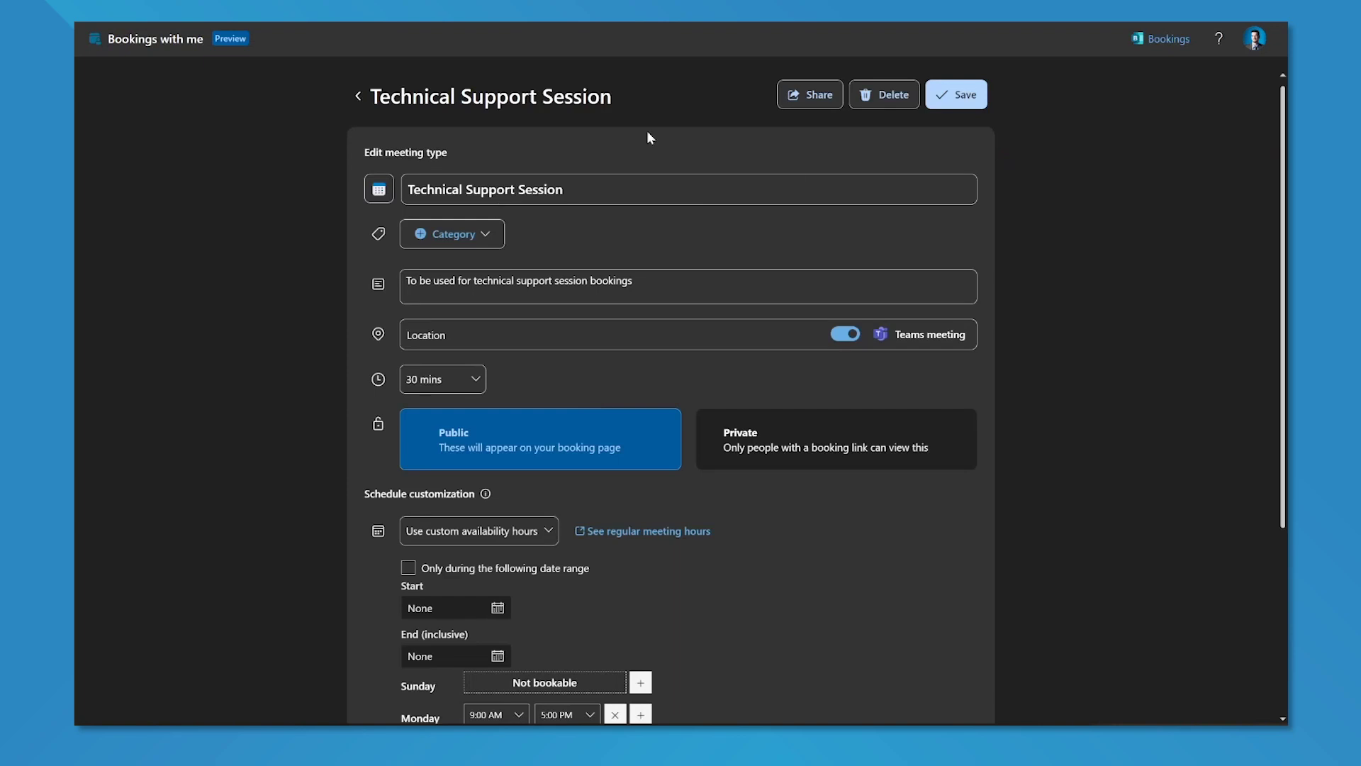
{"action": "scroll", "coordinate": [813, 300], "scroll_direction": "down", "scroll_amount": 4}
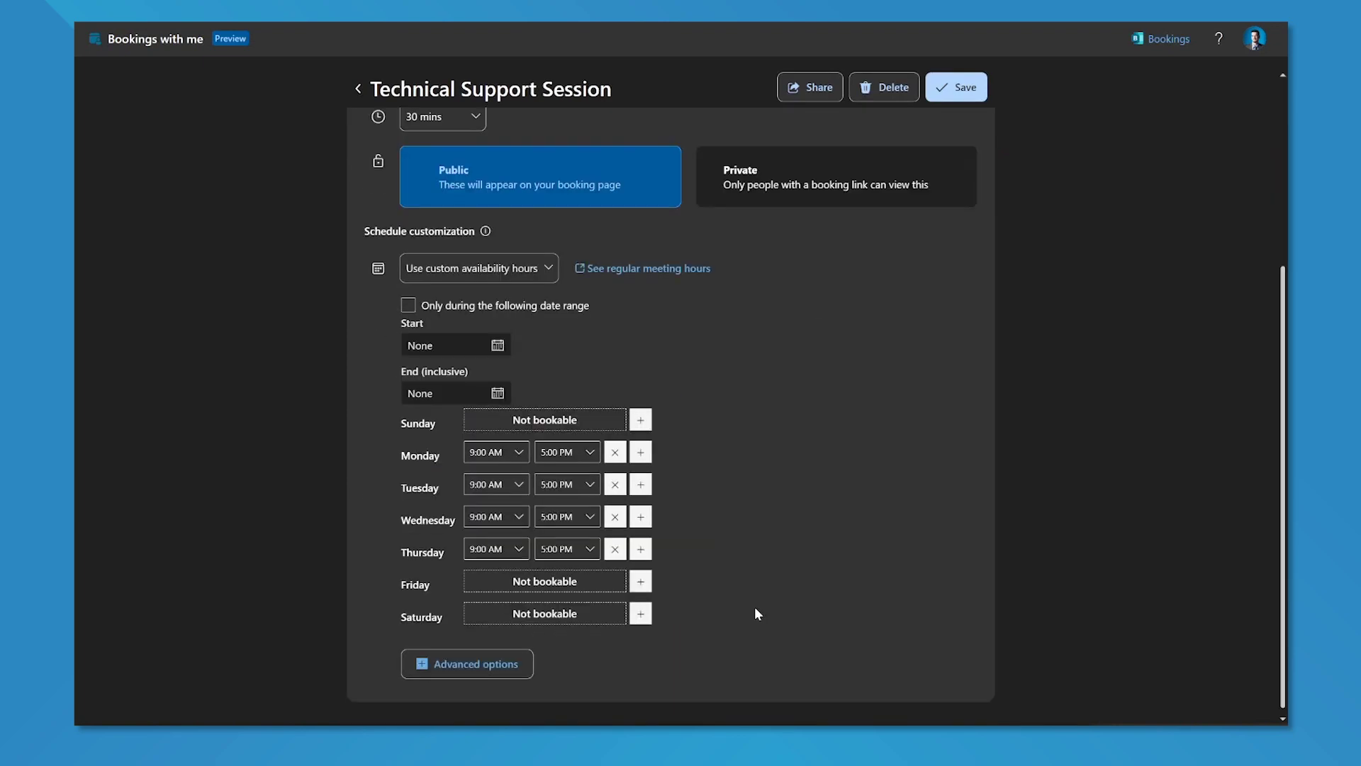
{"action": "scroll", "coordinate": [757, 609], "scroll_direction": "up", "scroll_amount": 4}
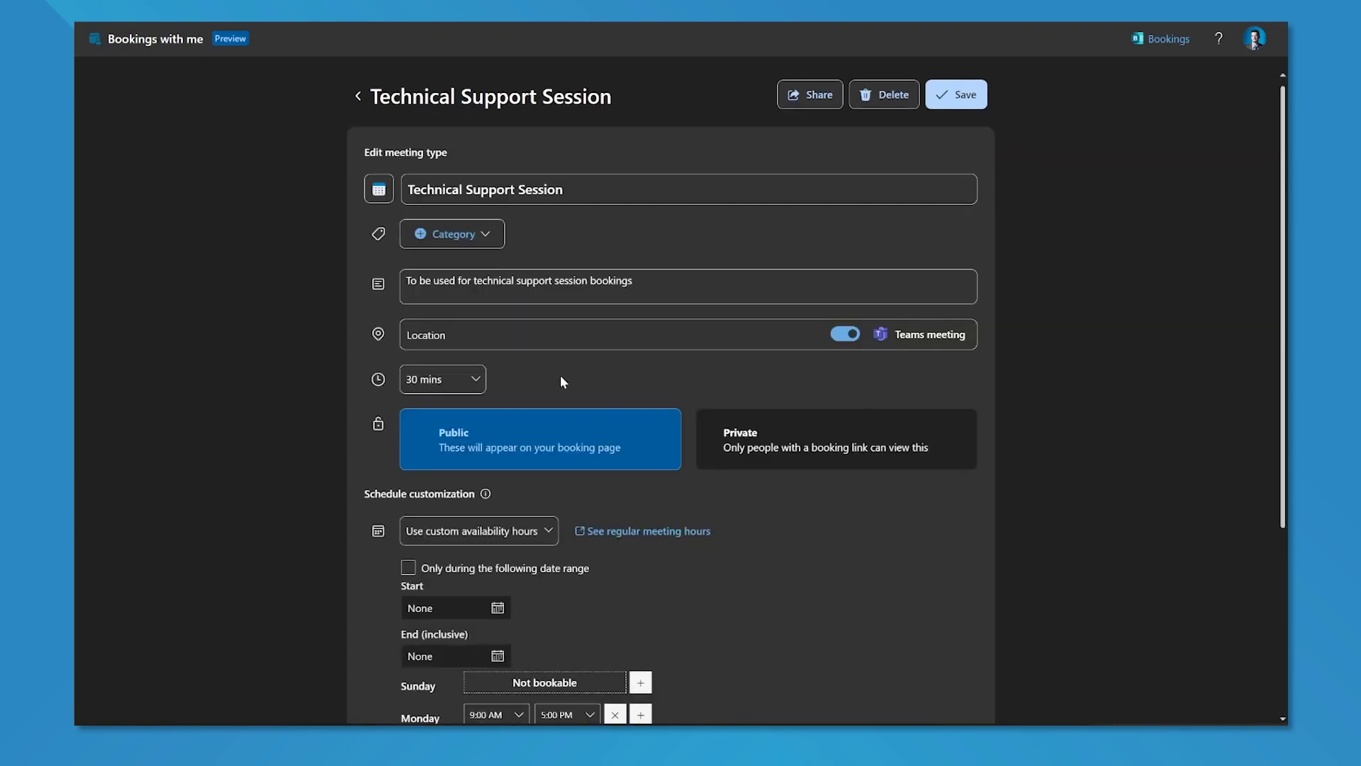
{"action": "scroll", "coordinate": [673, 487], "scroll_direction": "down", "scroll_amount": 4}
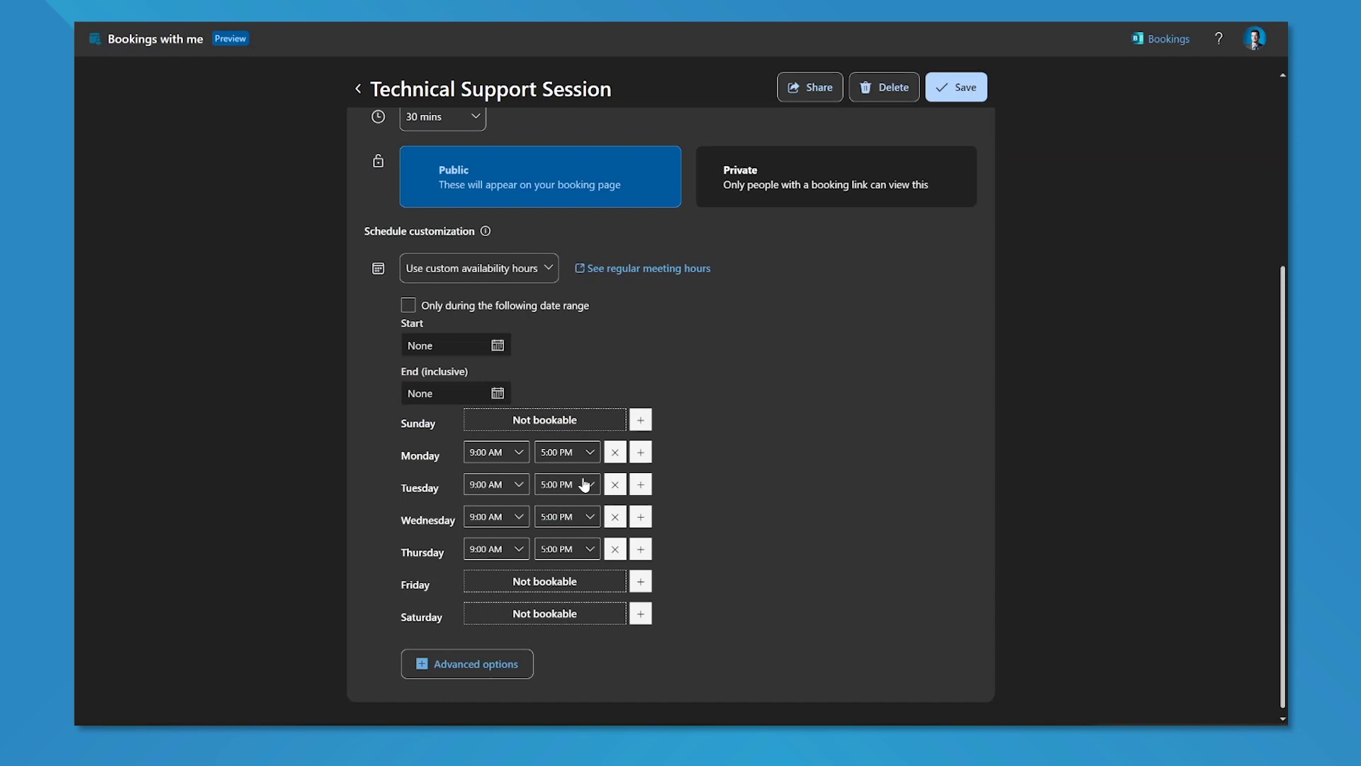
{"action": "left_click", "coordinate": [416, 666]}
{"action": "scroll", "coordinate": [515, 637], "scroll_direction": "down", "scroll_amount": 3}
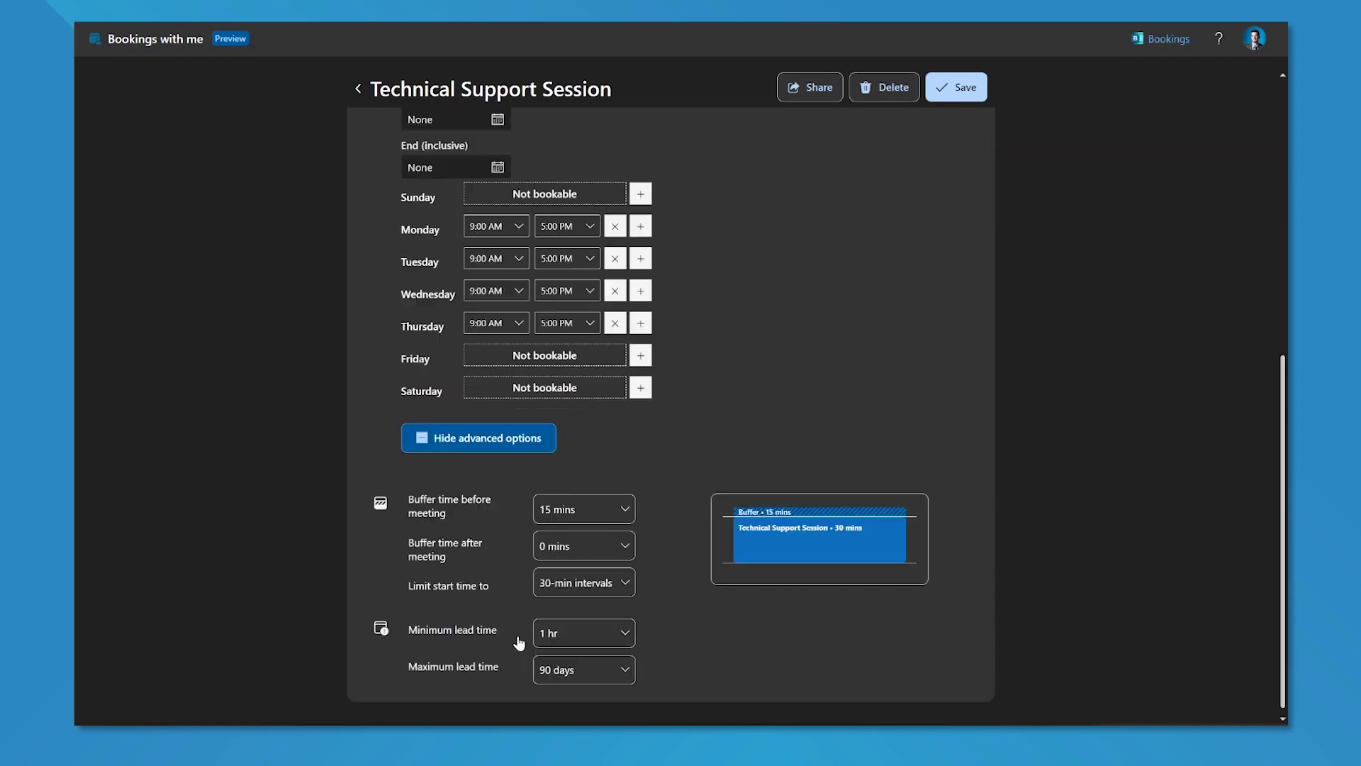
{"action": "left_click", "coordinate": [590, 516]}
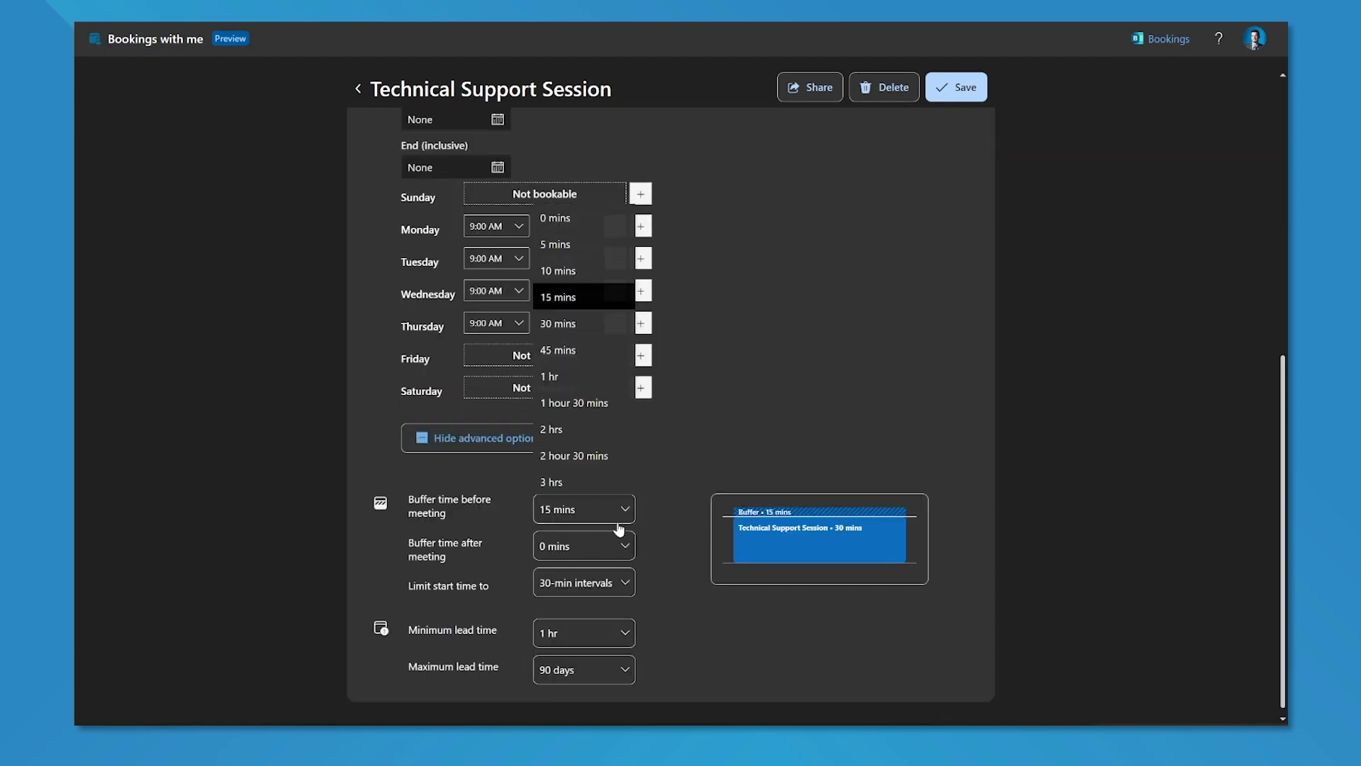
{"action": "left_click", "coordinate": [585, 220]}
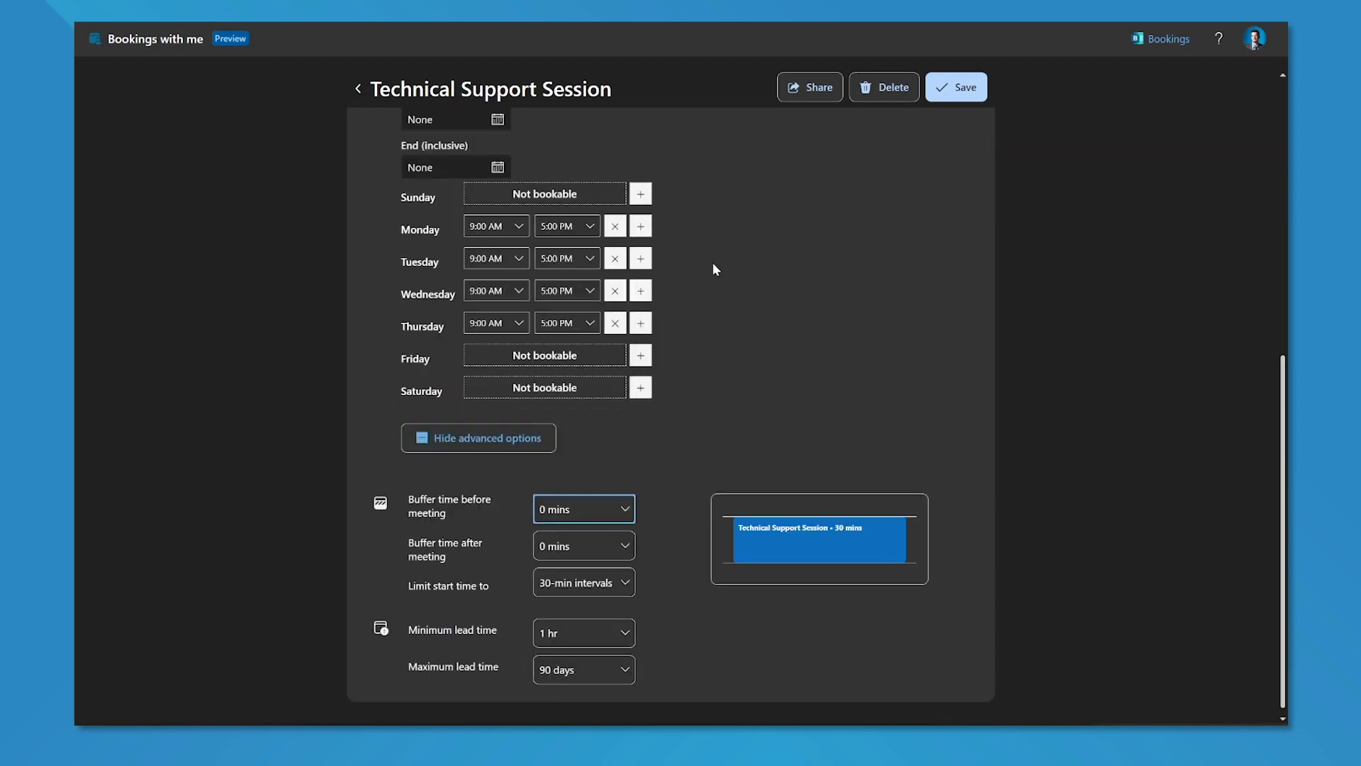
{"action": "left_click", "coordinate": [956, 92]}
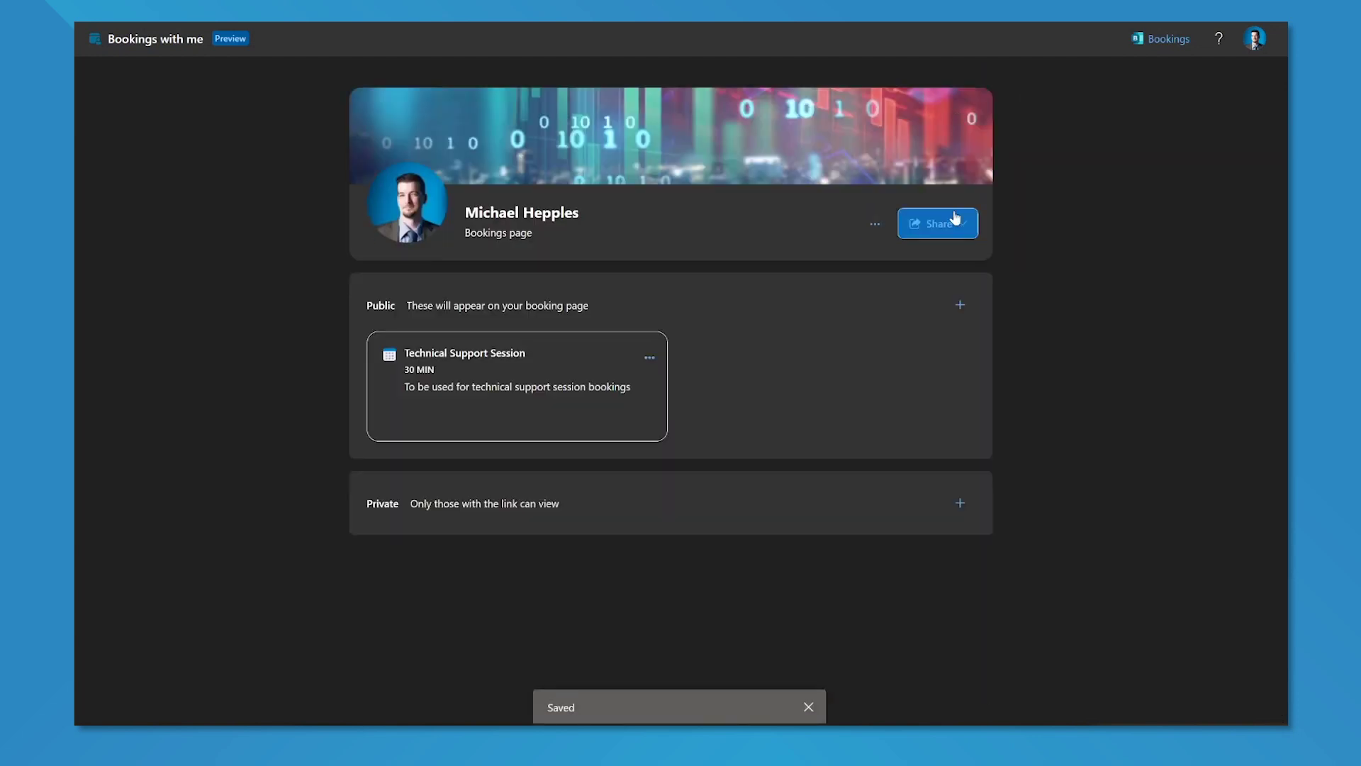
Open the bookings page's Add to email signature settings from the Share menu
{"action": "left_click", "coordinate": [956, 222]}
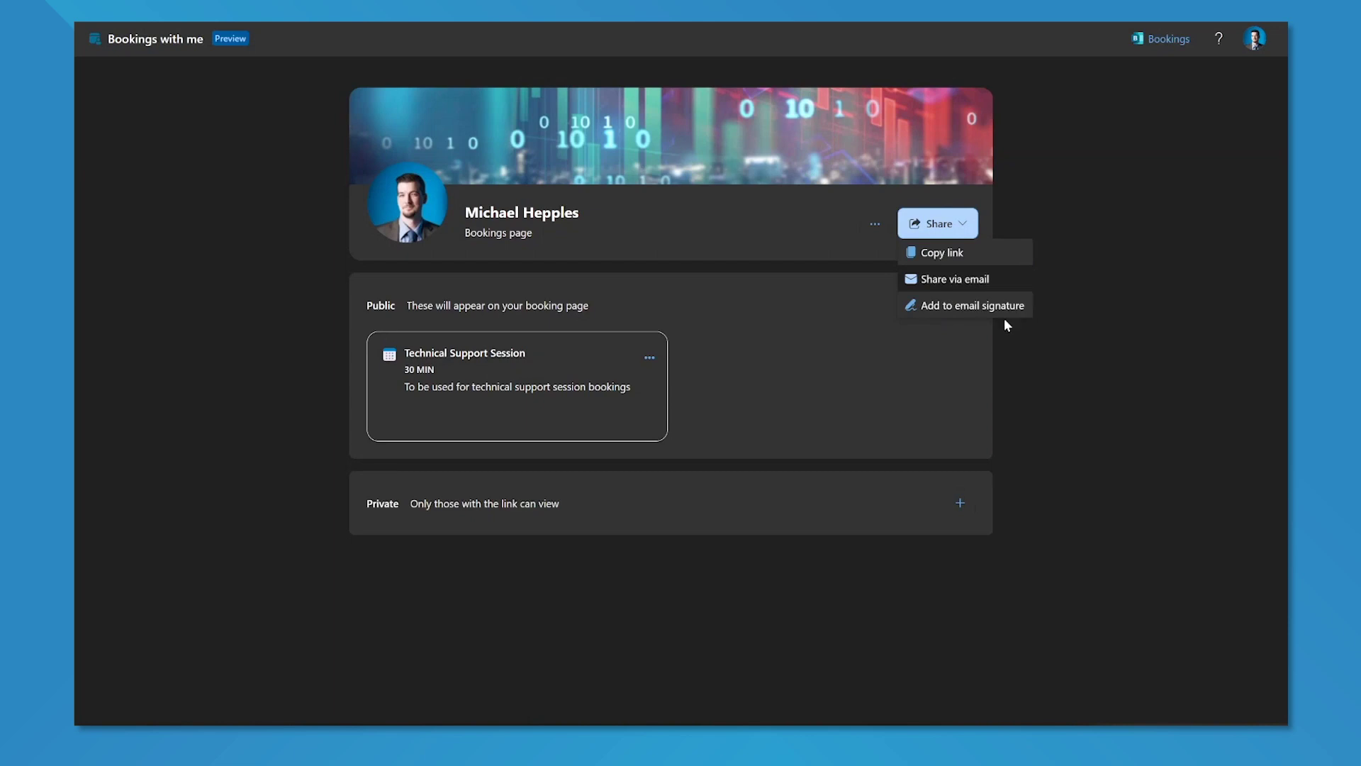
{"action": "left_click", "coordinate": [963, 309]}
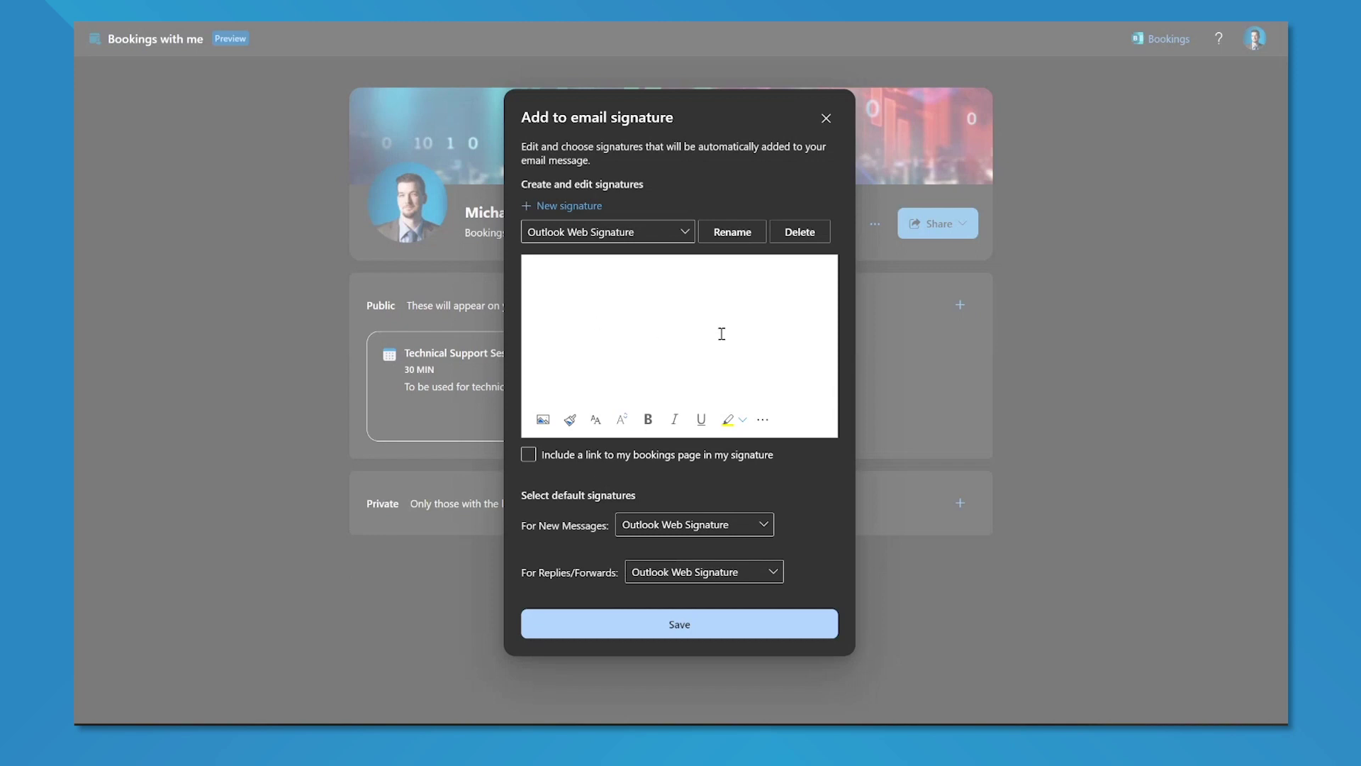
Turn on the option to include a link to my bookings page in the email signature
{"action": "left_click", "coordinate": [534, 459]}
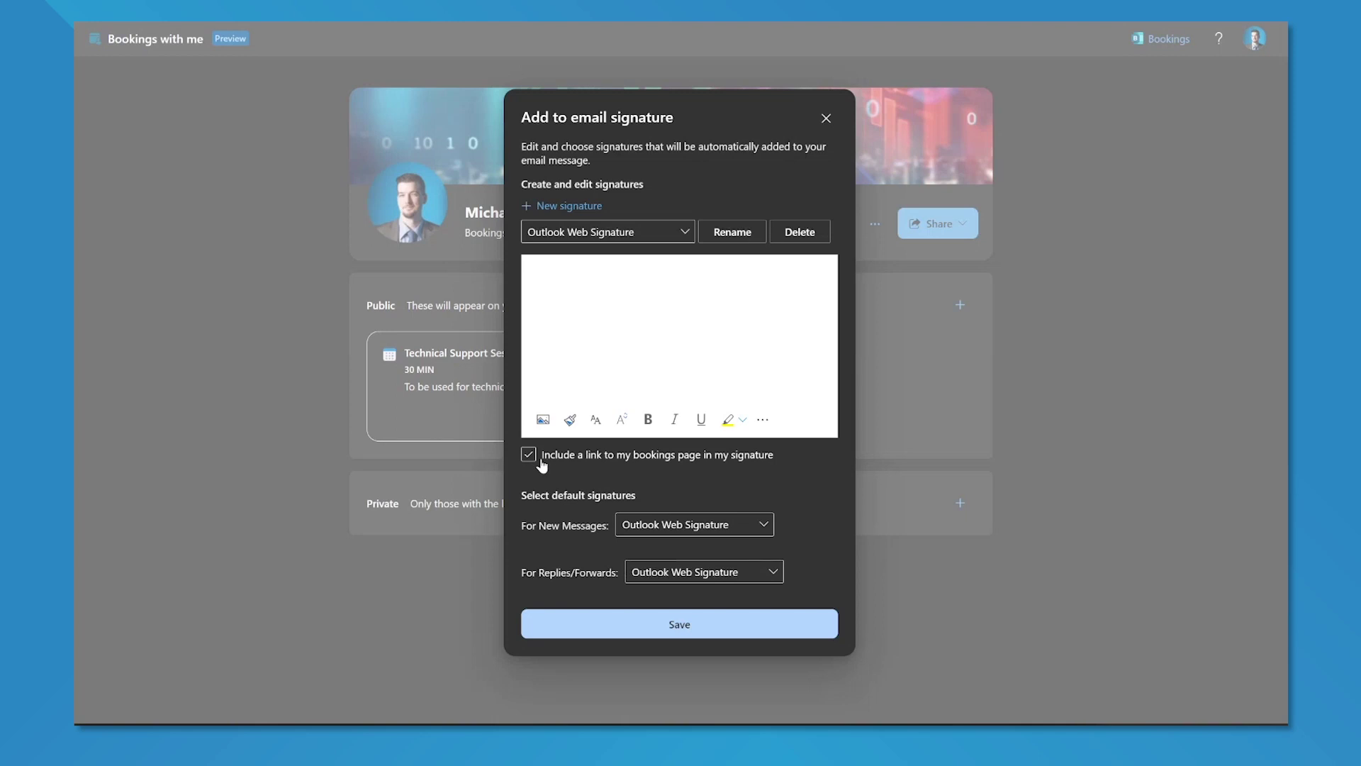